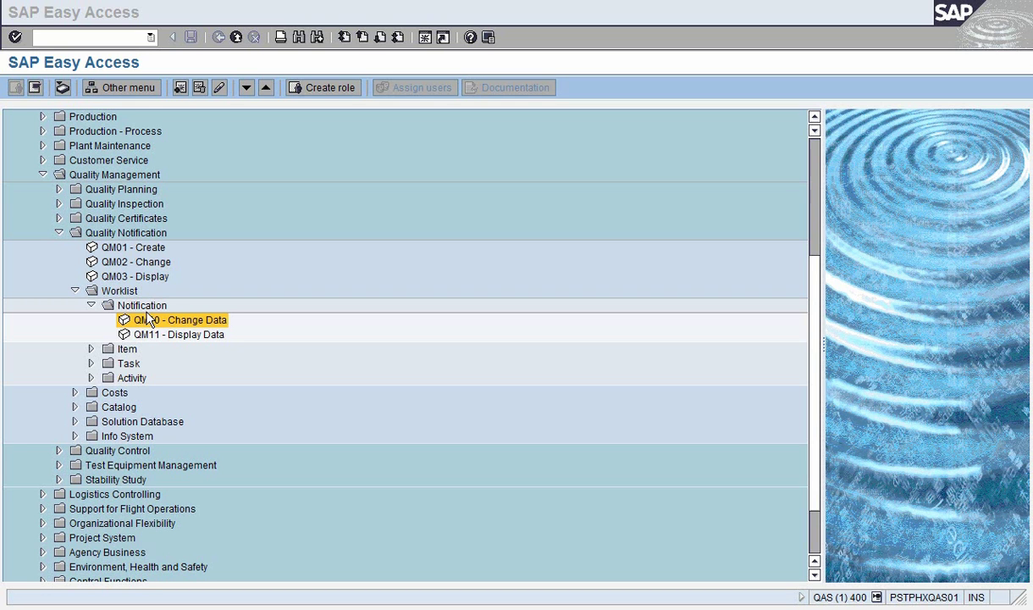
# - Go through notification transactions QM01–QM03, then expand Worklist > Item to list QM14 and QM15
pyautogui.click(193, 325)
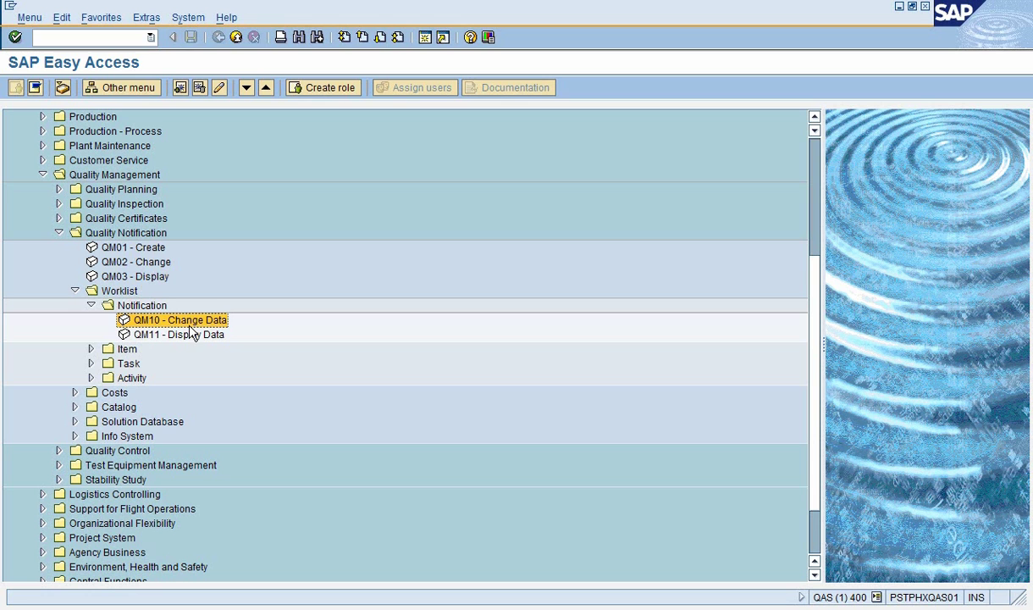
pyautogui.click(142, 248)
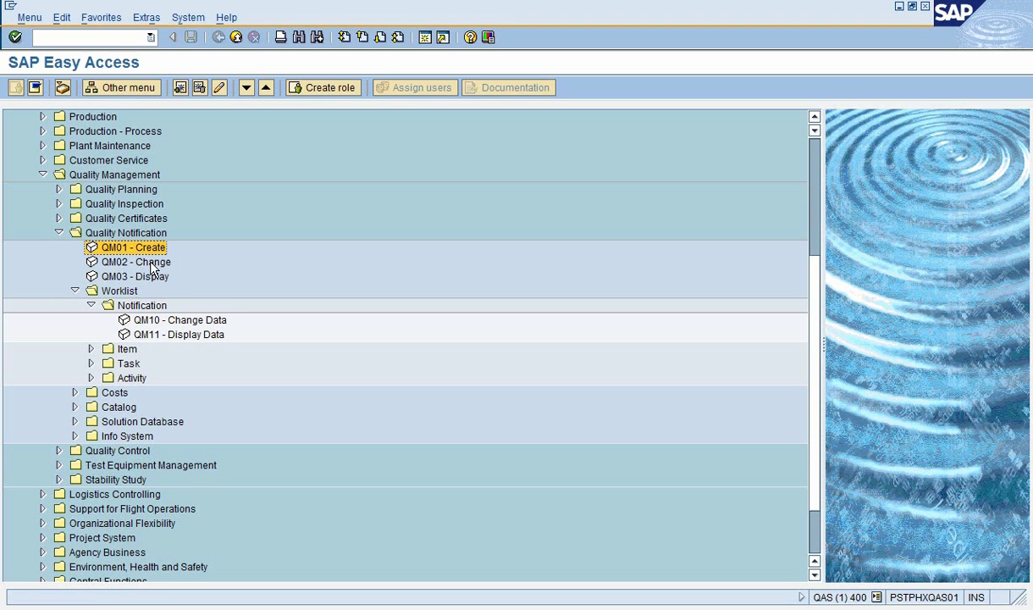
pyautogui.click(152, 266)
pyautogui.click(150, 251)
pyautogui.click(149, 266)
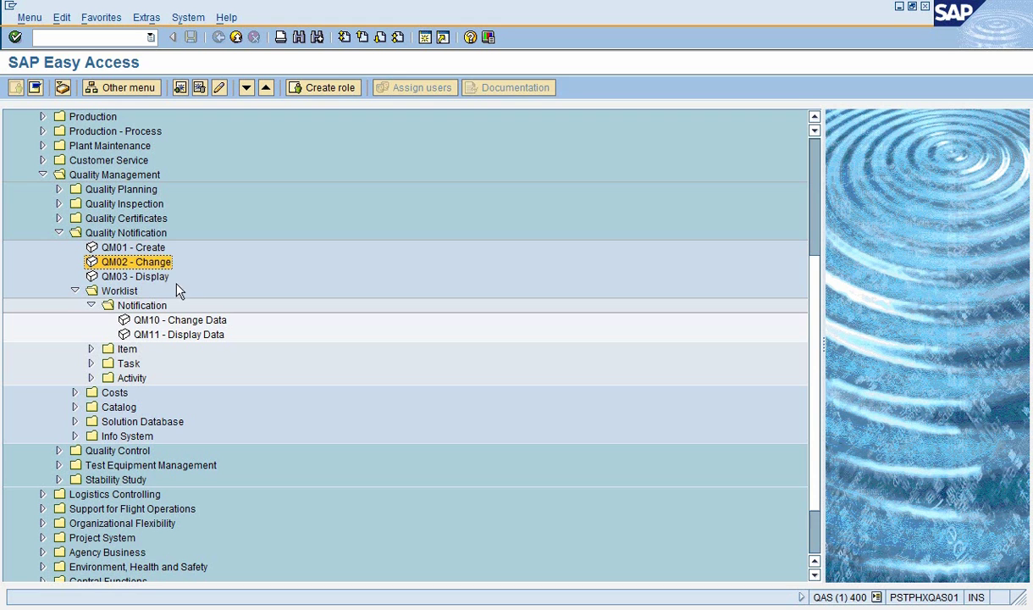
pyautogui.click(151, 279)
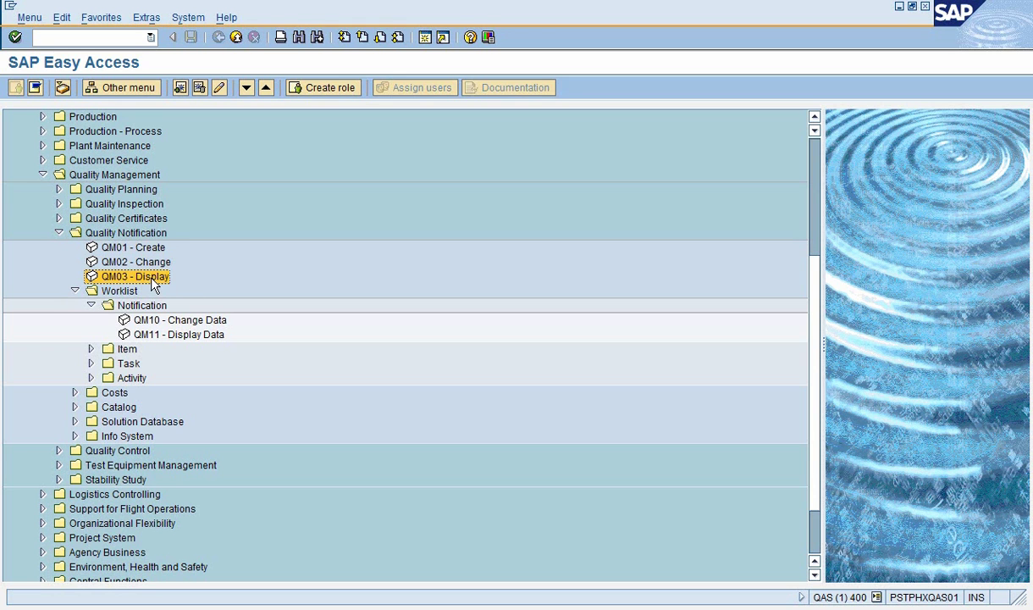
pyautogui.click(90, 349)
# - Expand the Task worklist folder to list QM12 and QM13, then select QM15 and QM10
pyautogui.click(151, 365)
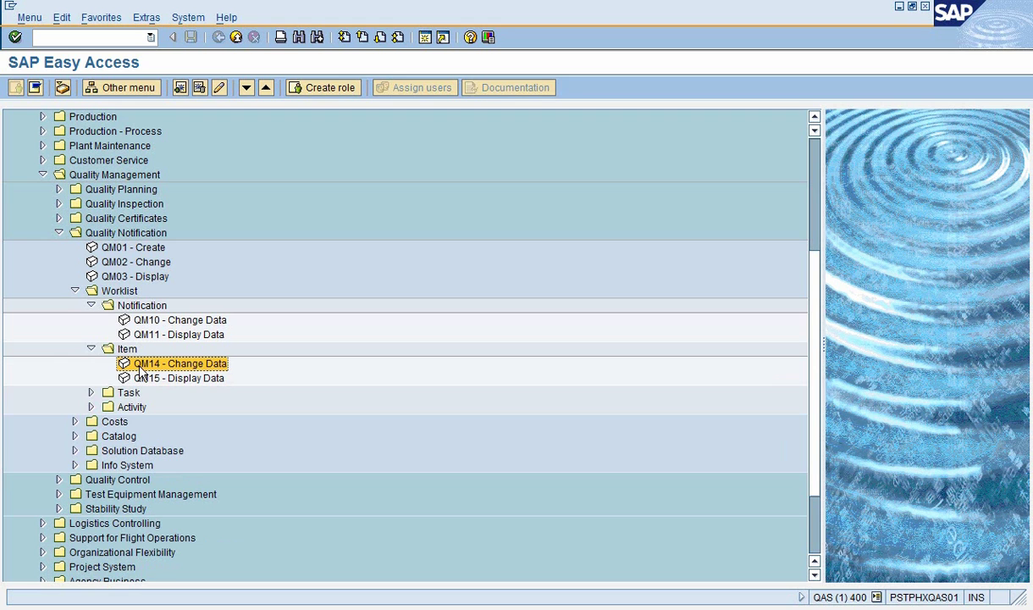
pyautogui.click(91, 392)
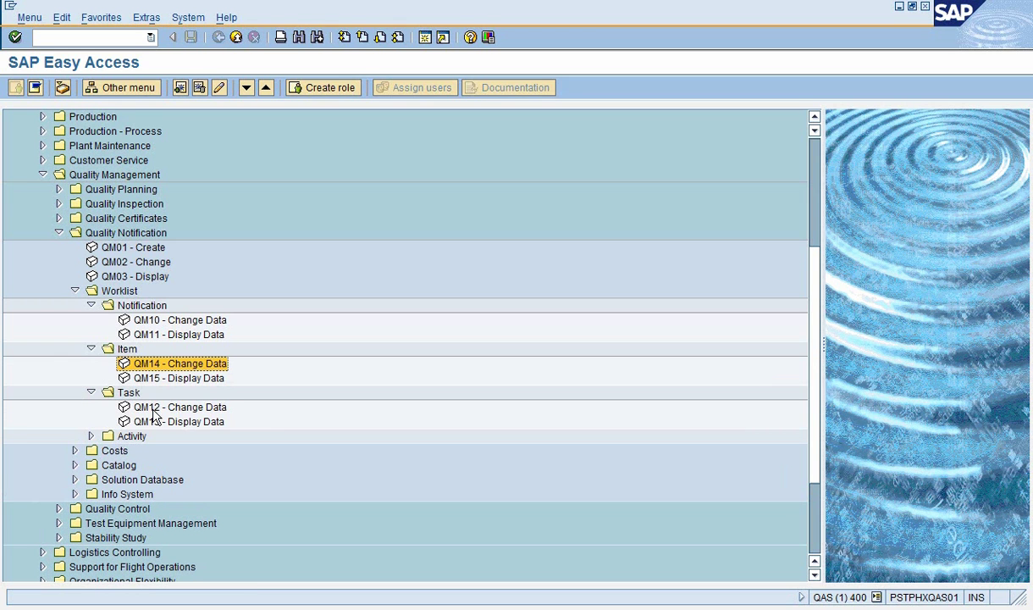
pyautogui.click(151, 408)
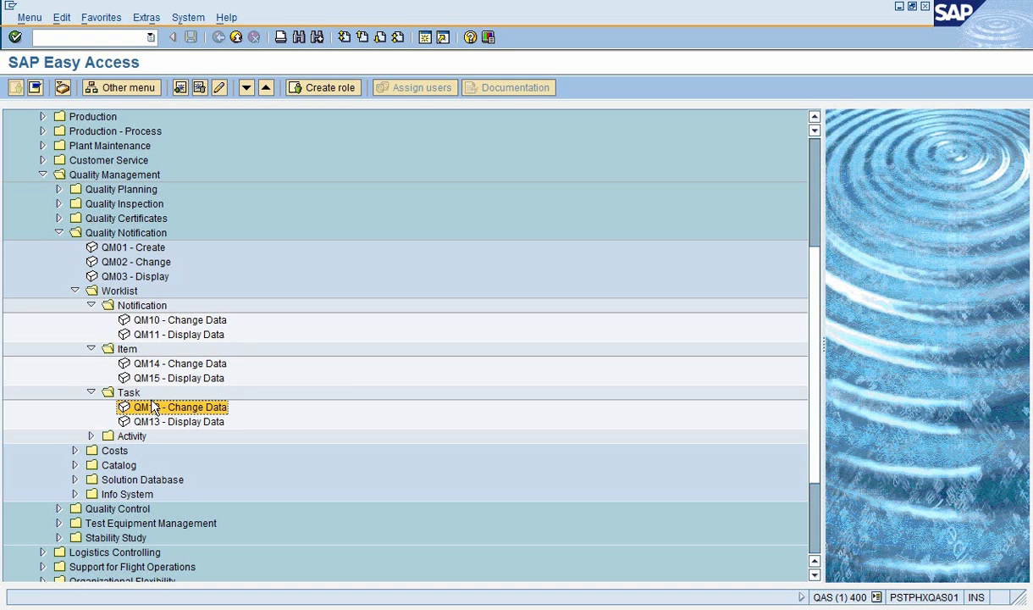
pyautogui.click(176, 377)
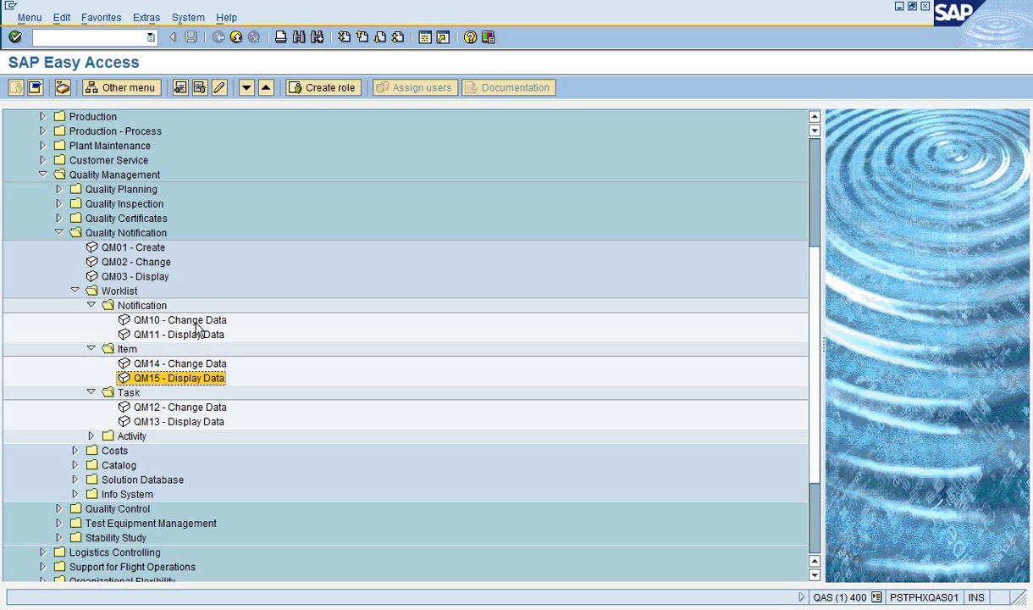
pyautogui.click(196, 321)
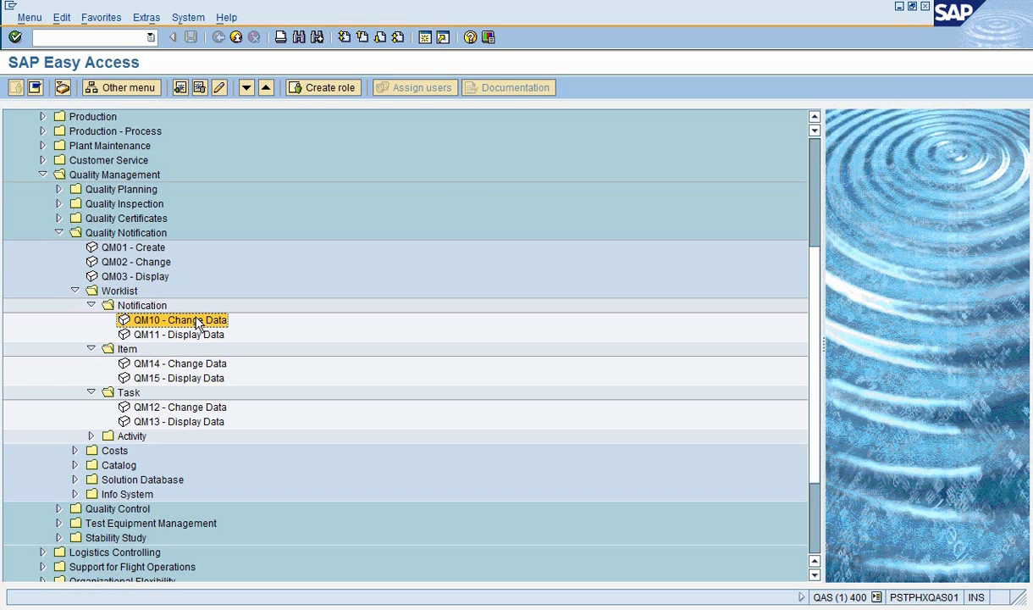
# - Open QM10 Change Data and load the BP01_NOTIF selection variant
pyautogui.doubleClick(197, 321)
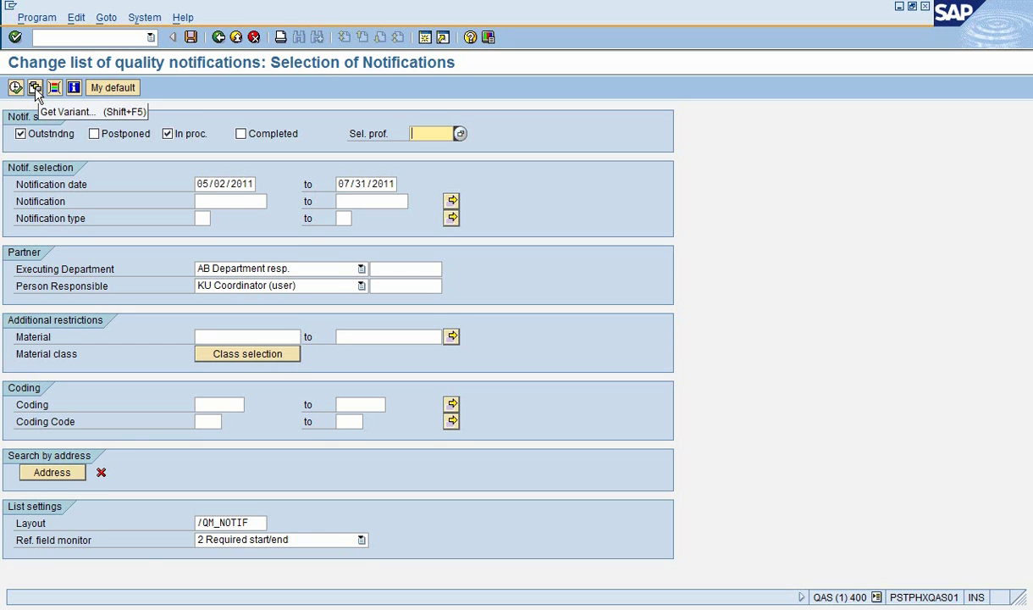
pyautogui.click(35, 89)
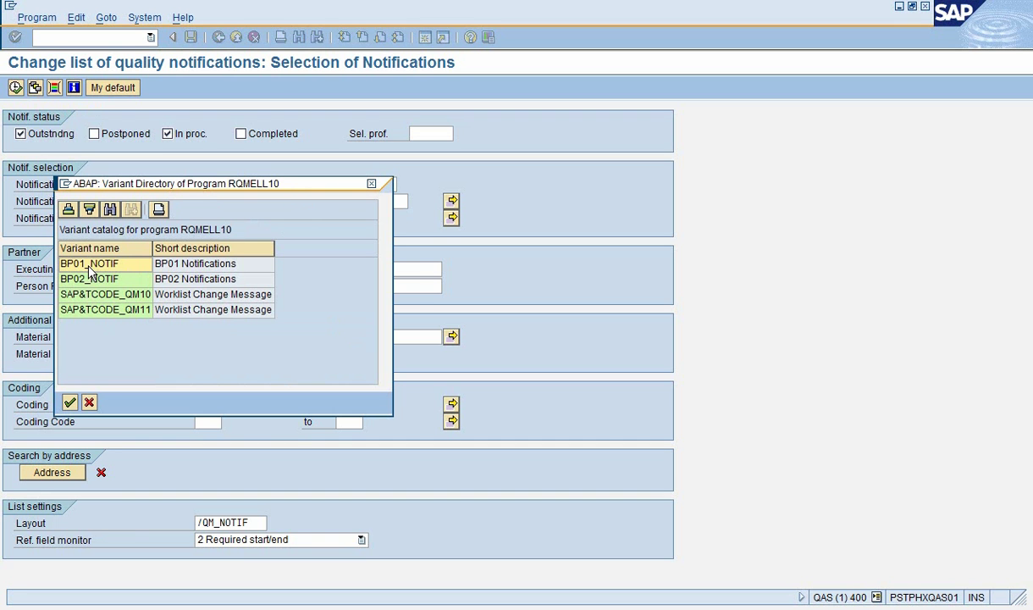
pyautogui.doubleClick(88, 268)
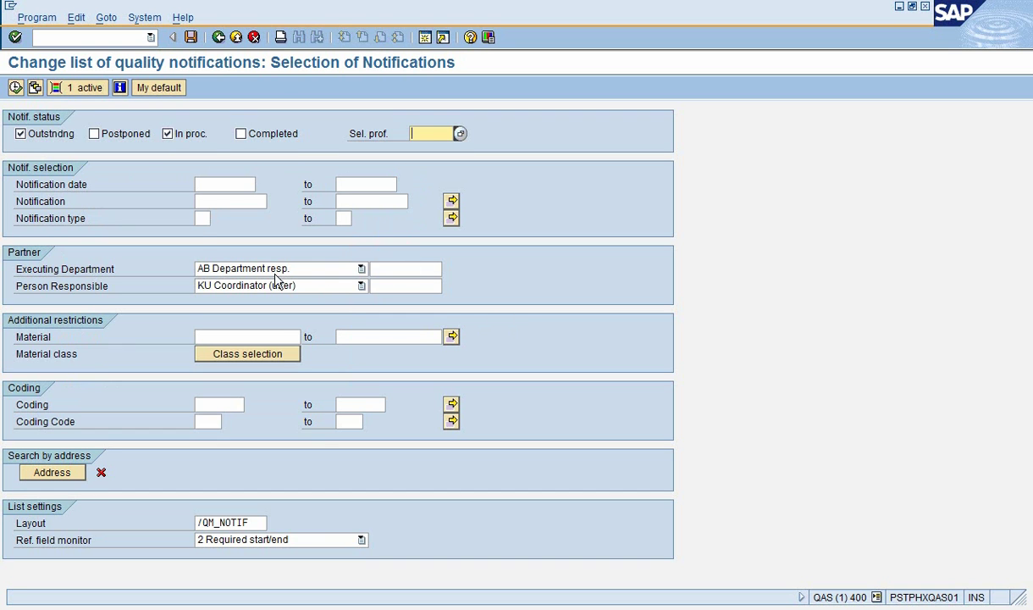
# - Bring up the notification type value list and move it aside beside the field
pyautogui.click(201, 219)
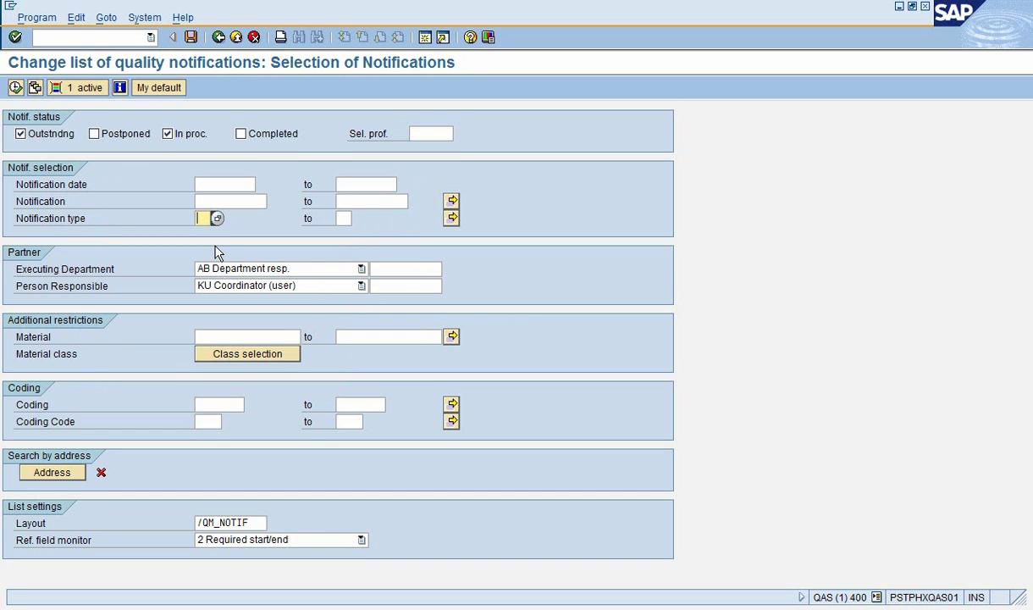
pyautogui.click(216, 219)
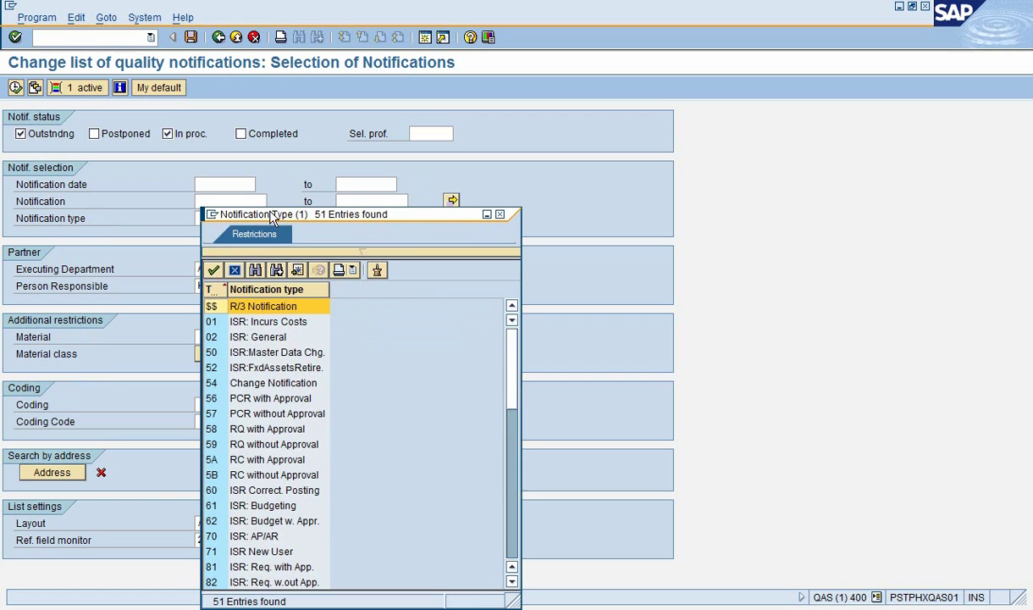
pyautogui.scroll(-6, 353, 388)
pyautogui.moveTo(375, 215); pyautogui.dragTo(435, 123)
pyautogui.click(207, 219)
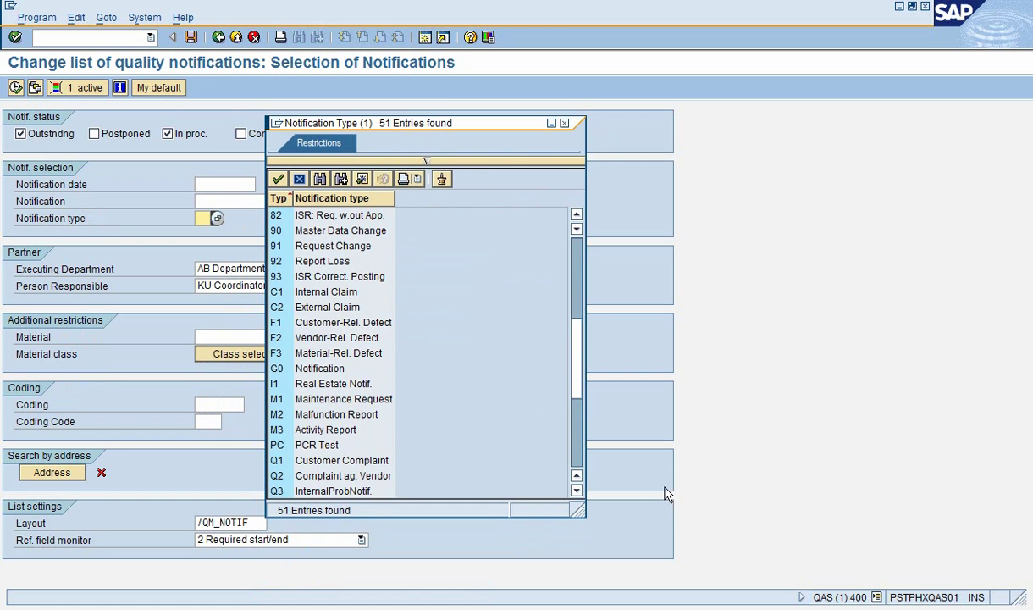
pyautogui.scroll(-5, 551, 441)
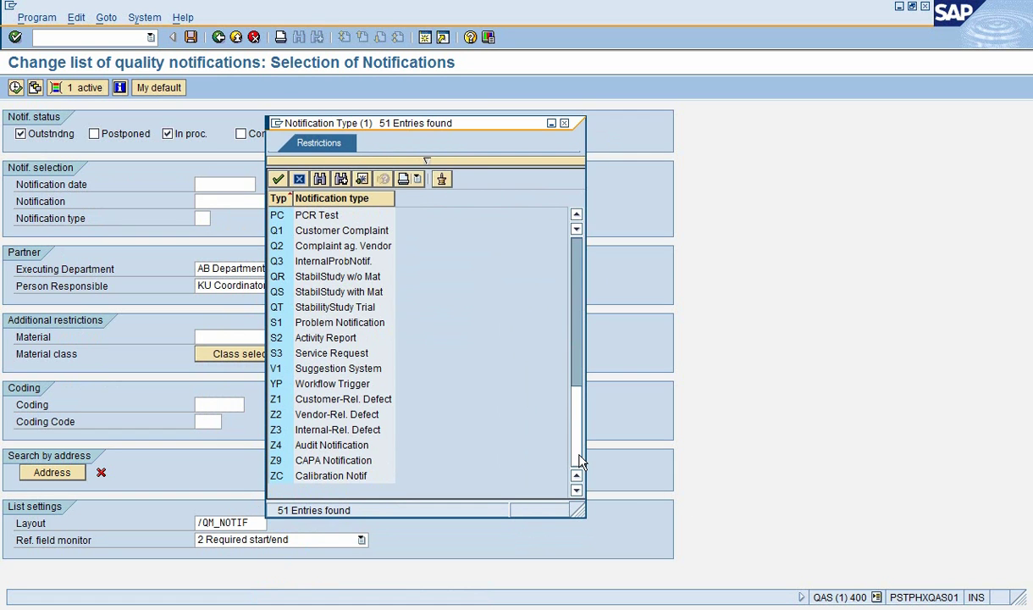
# - Compare types Z1, Z2, Z3, Z4 and Z9, then enter Z3 Internal-Rel. Defect
pyautogui.click(325, 401)
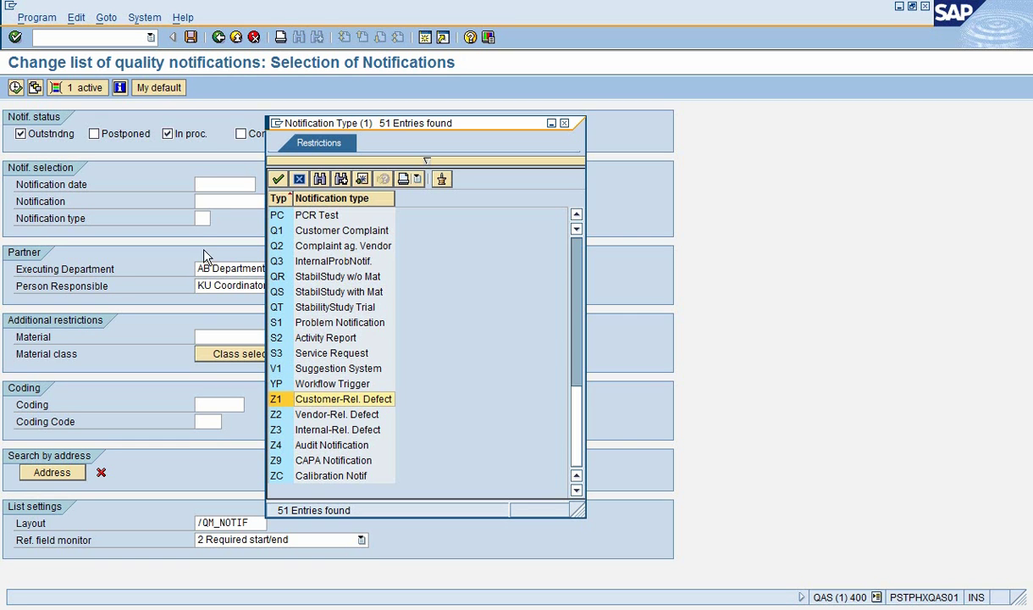
pyautogui.click(321, 419)
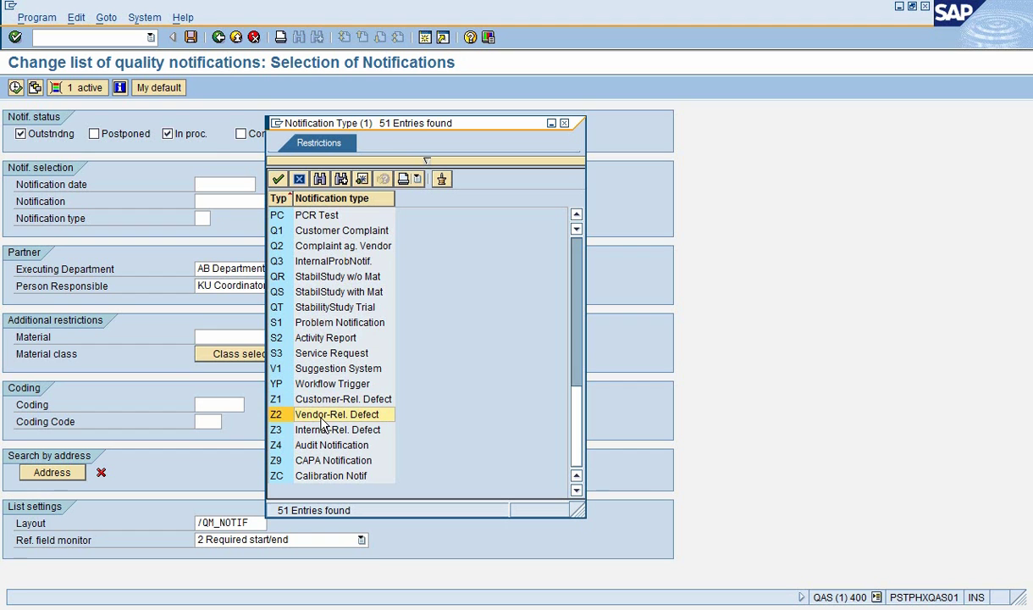
pyautogui.click(204, 219)
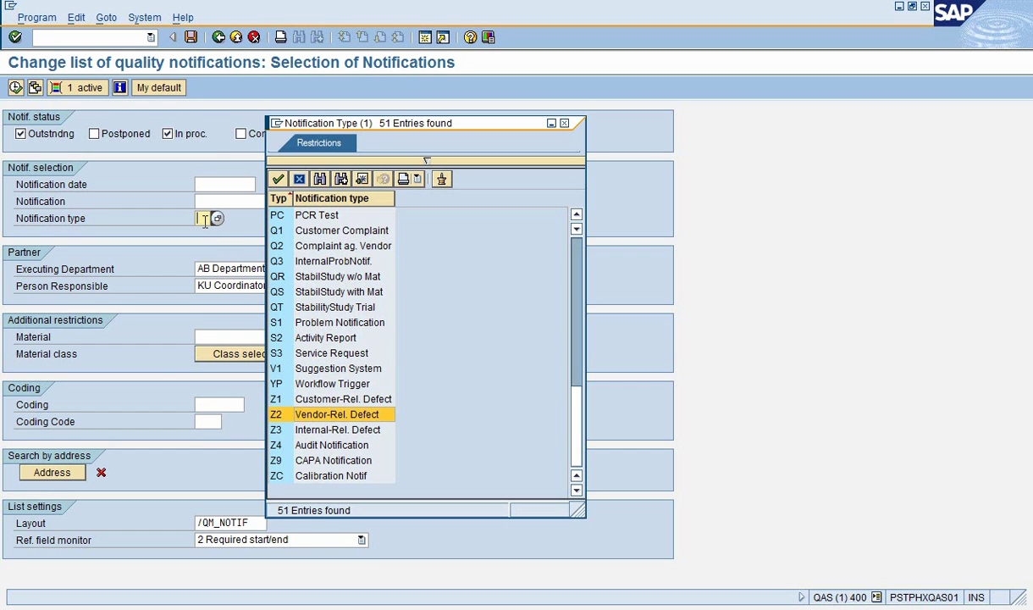
pyautogui.click(335, 431)
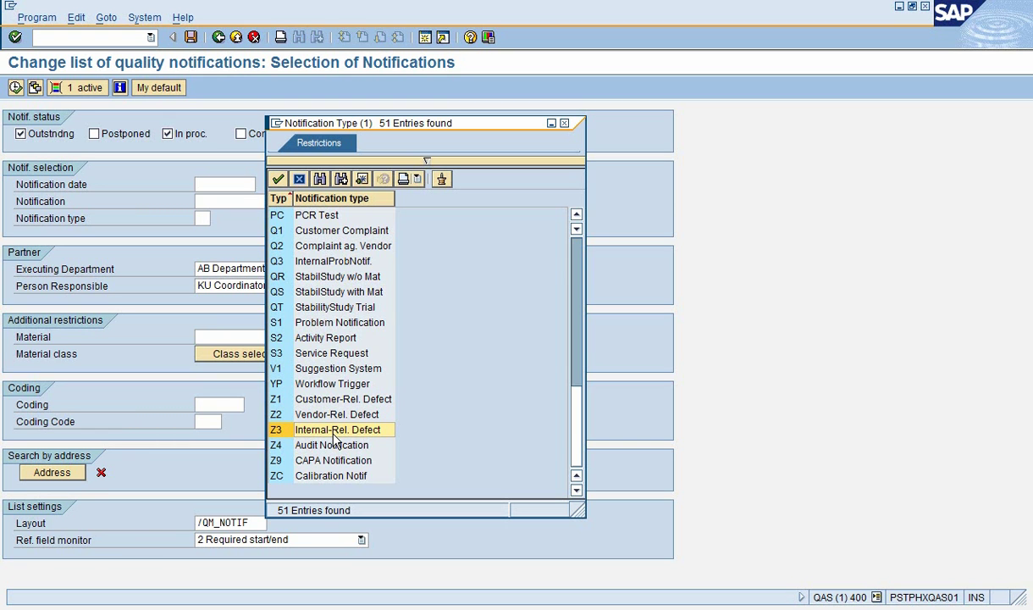
pyautogui.click(204, 218)
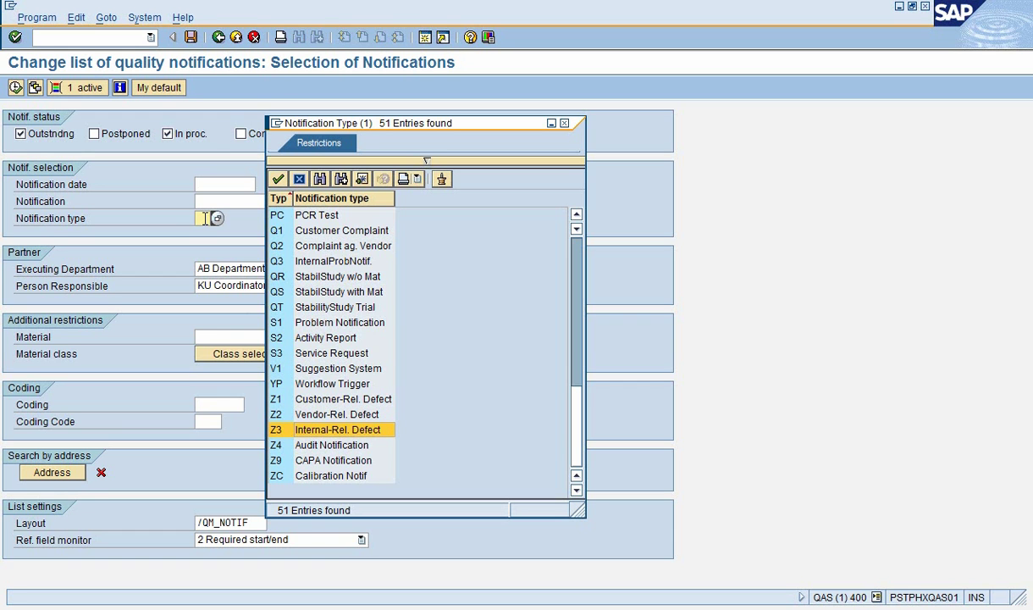
pyautogui.click(343, 445)
pyautogui.click(203, 218)
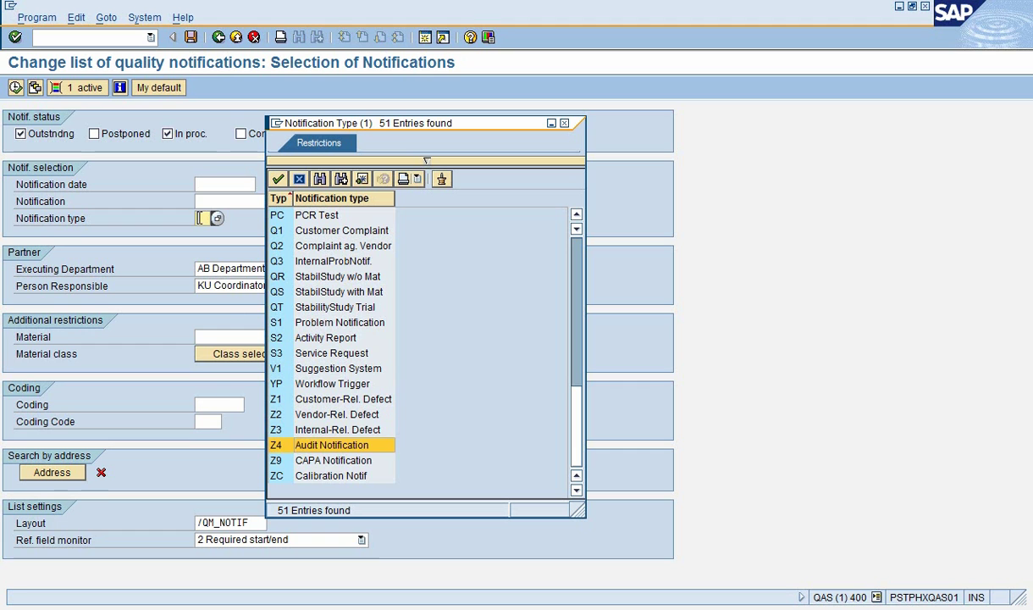
pyautogui.click(307, 463)
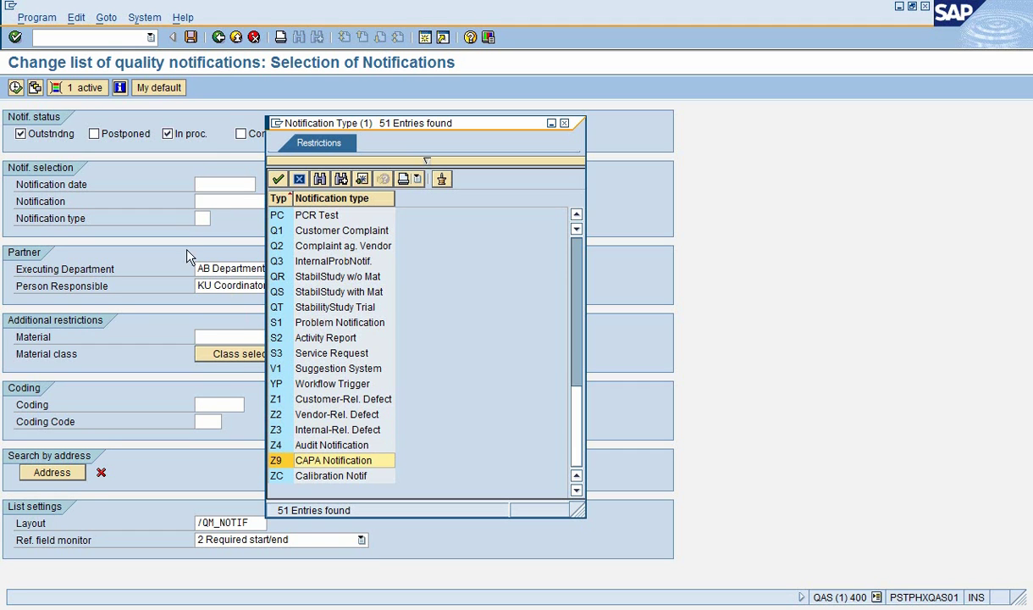
pyautogui.click(207, 218)
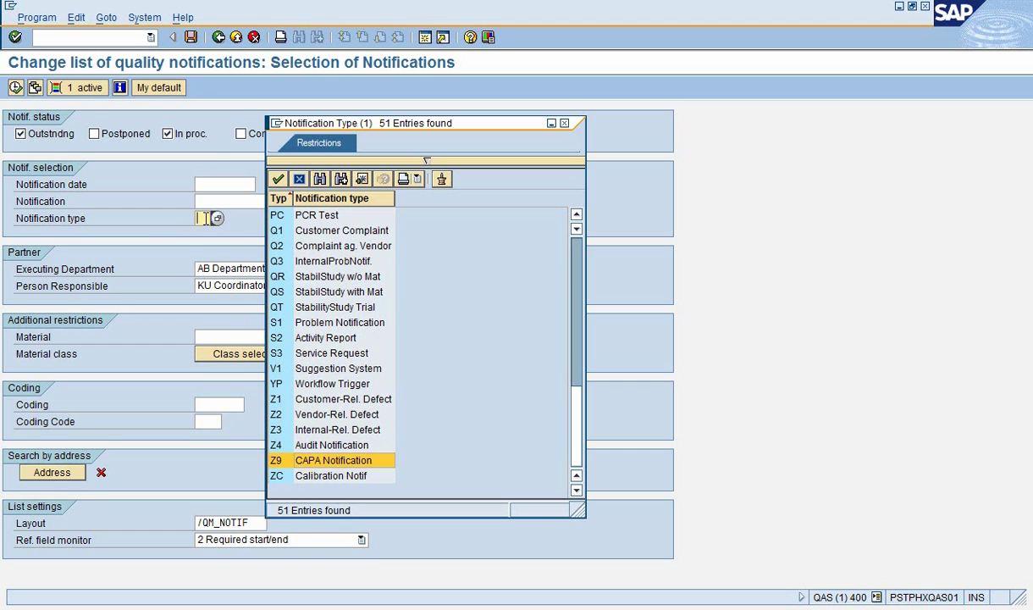
pyautogui.click(284, 433)
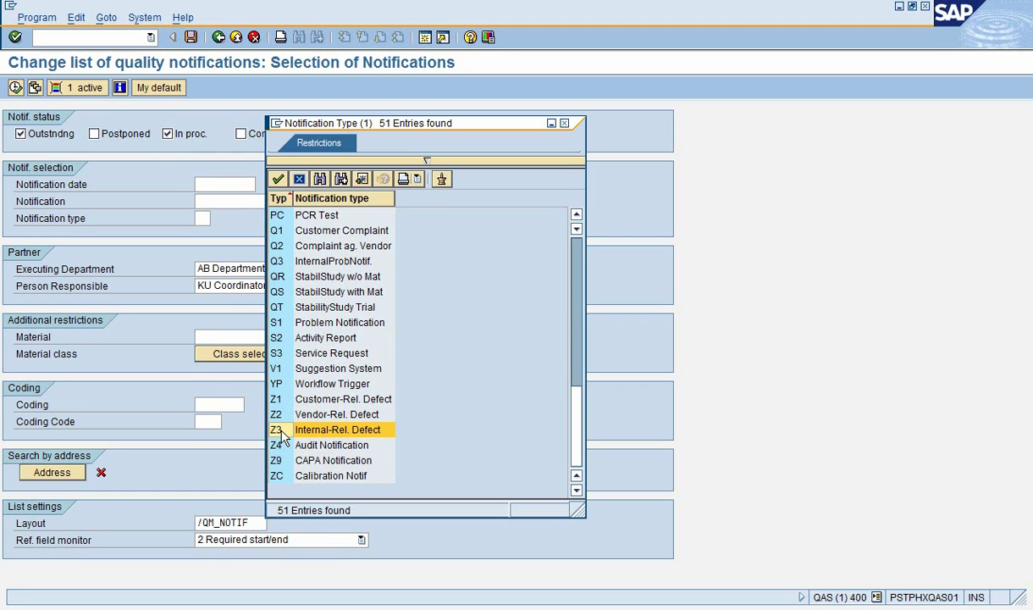
pyautogui.doubleClick(283, 433)
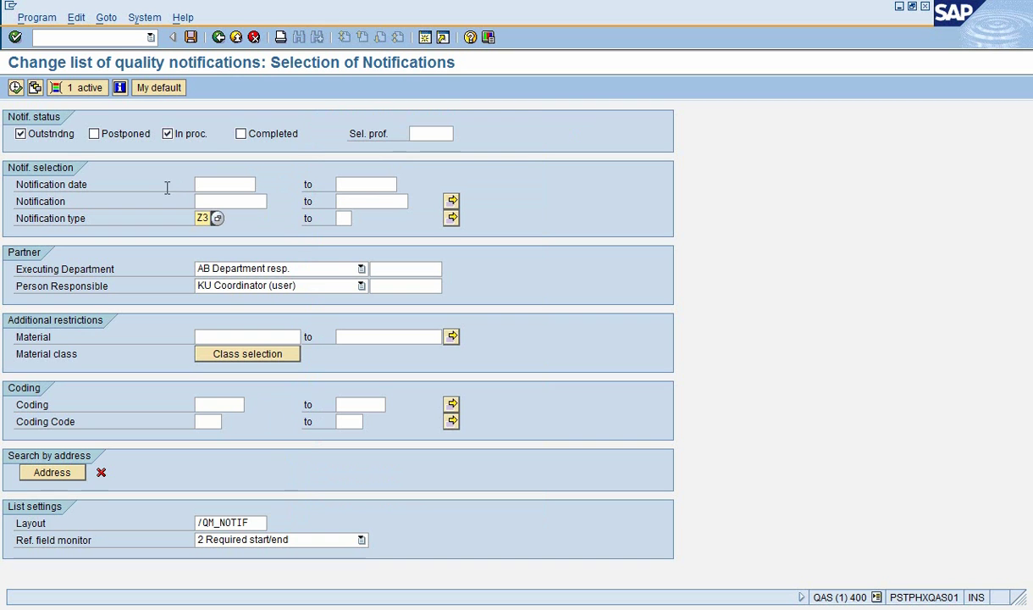
# - Execute the selection and scroll the eight Z3 notifications right to Vendor and back
pyautogui.click(17, 89)
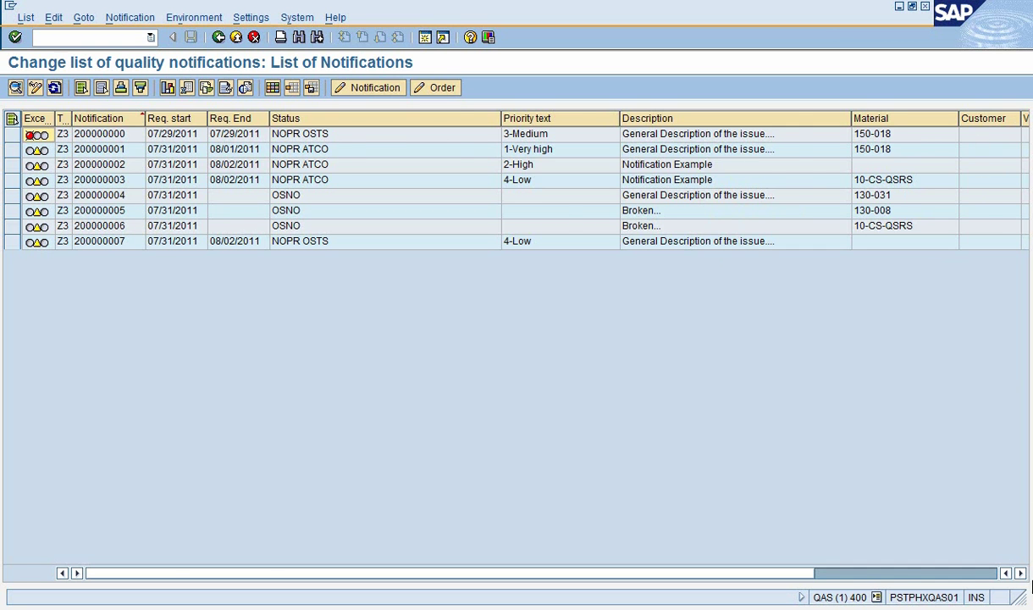
pyautogui.click(1021, 574)
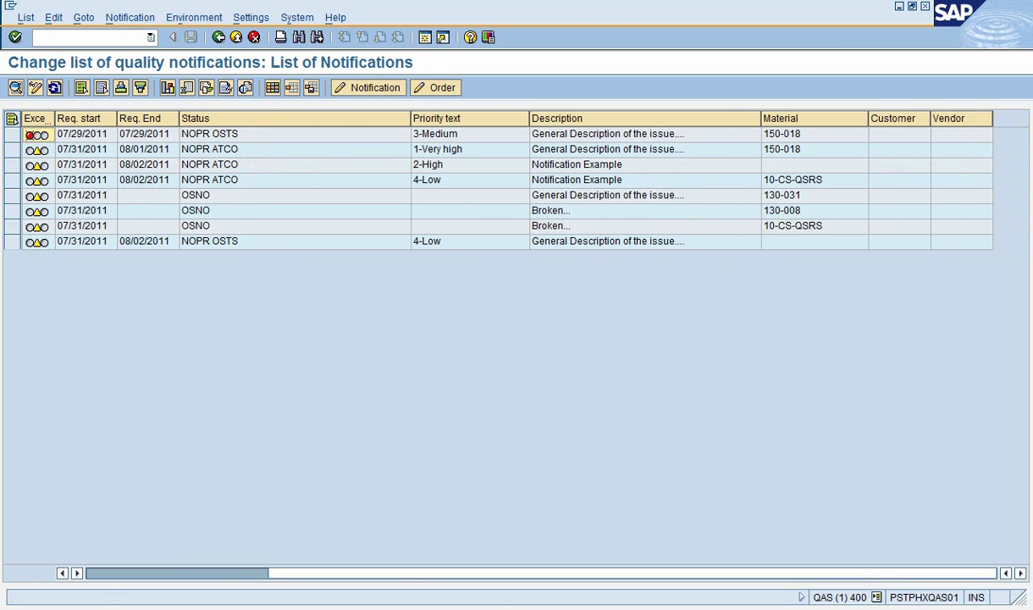
pyautogui.click(97, 573)
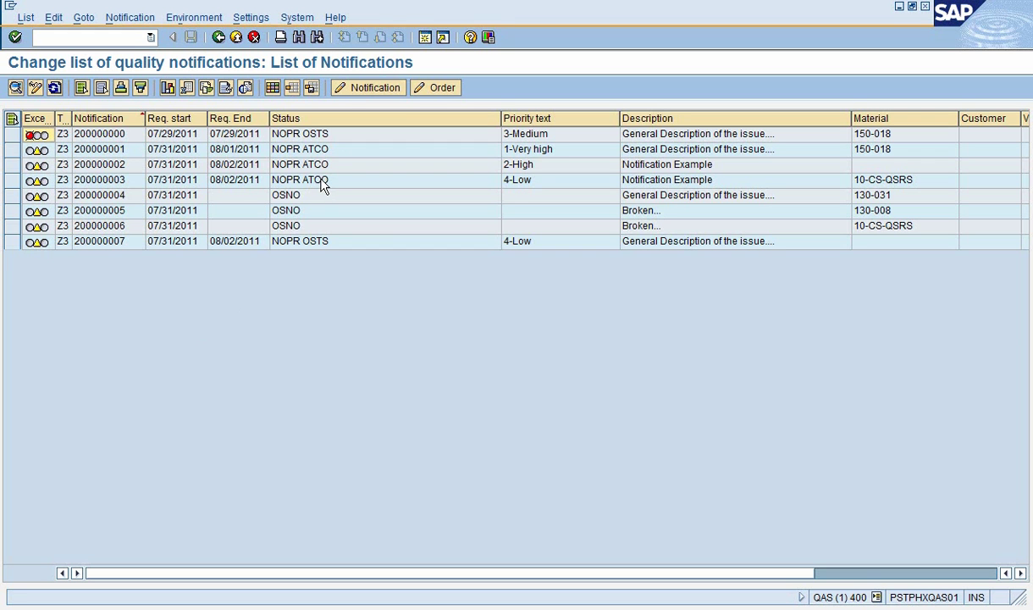
# - Select the row of notification 200000001 in the QM10 list
pyautogui.click(14, 149)
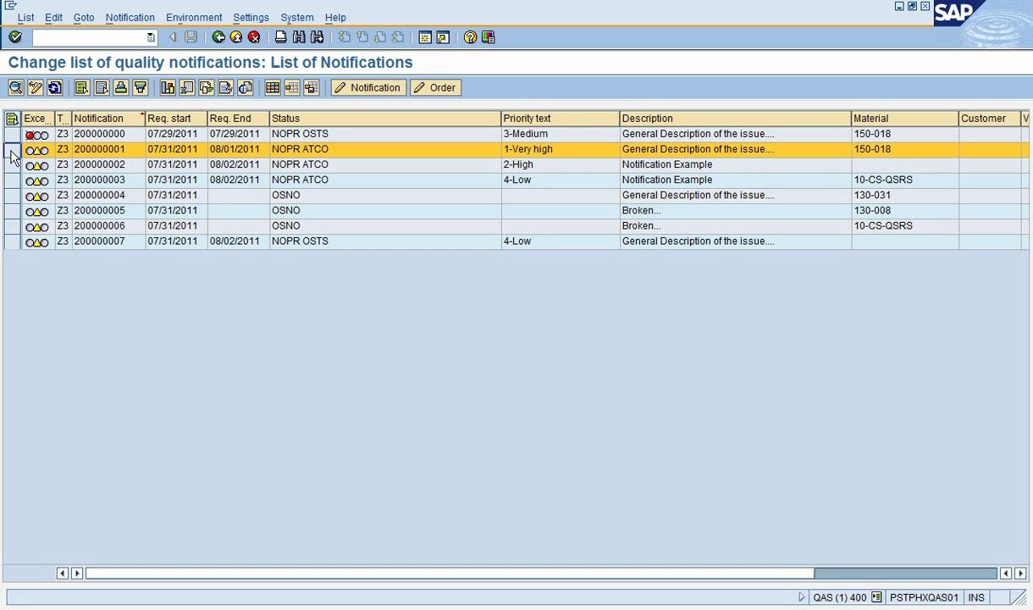
# - Select rows 200000001–200000006 in turn, ending with notification 200000004 selected
pyautogui.click(8, 165)
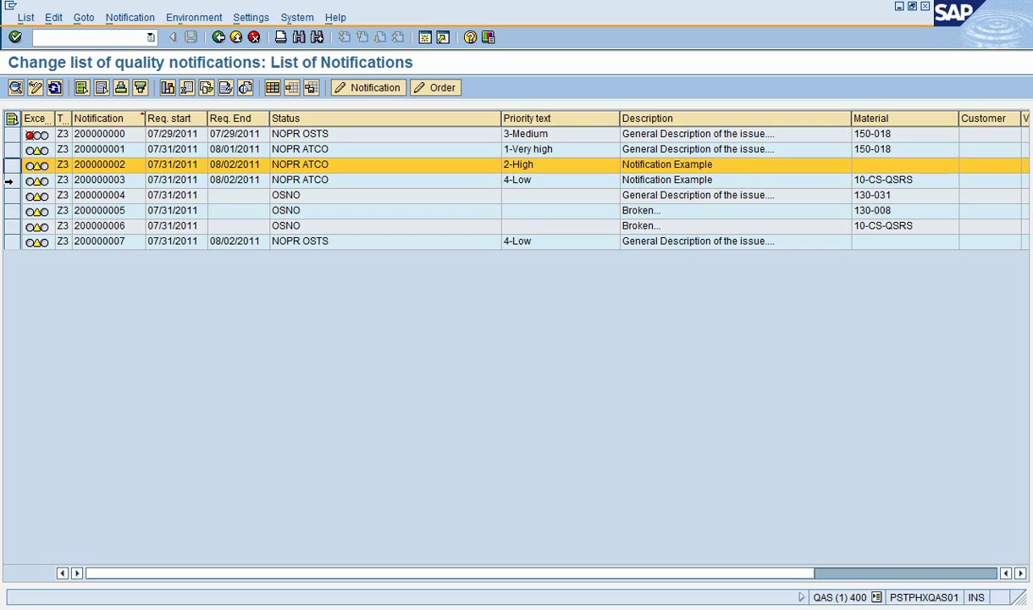
pyautogui.click(7, 180)
pyautogui.click(9, 165)
pyautogui.click(8, 150)
pyautogui.click(10, 195)
pyautogui.click(10, 225)
pyautogui.click(10, 210)
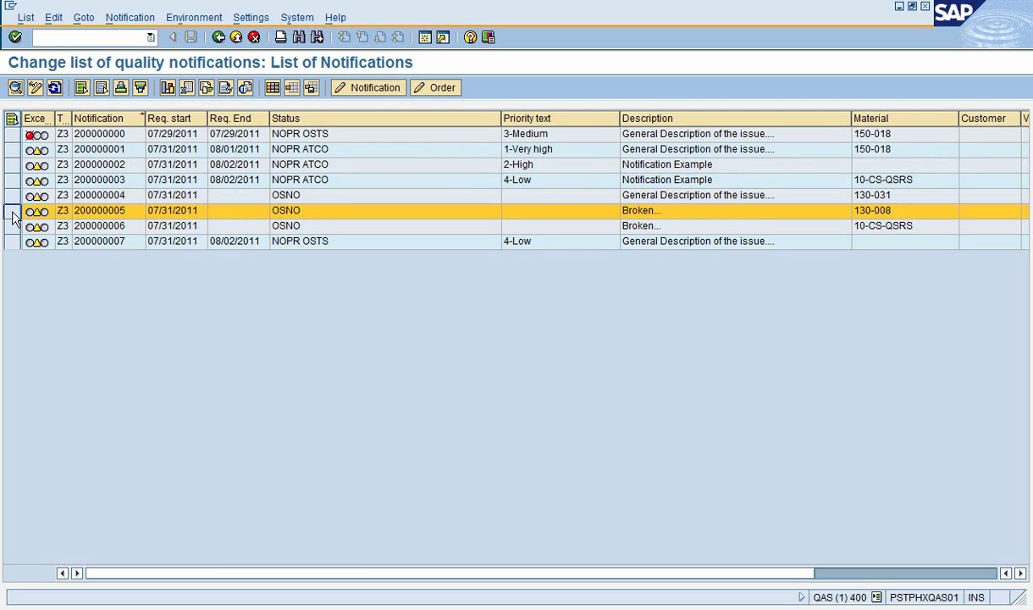
pyautogui.click(8, 195)
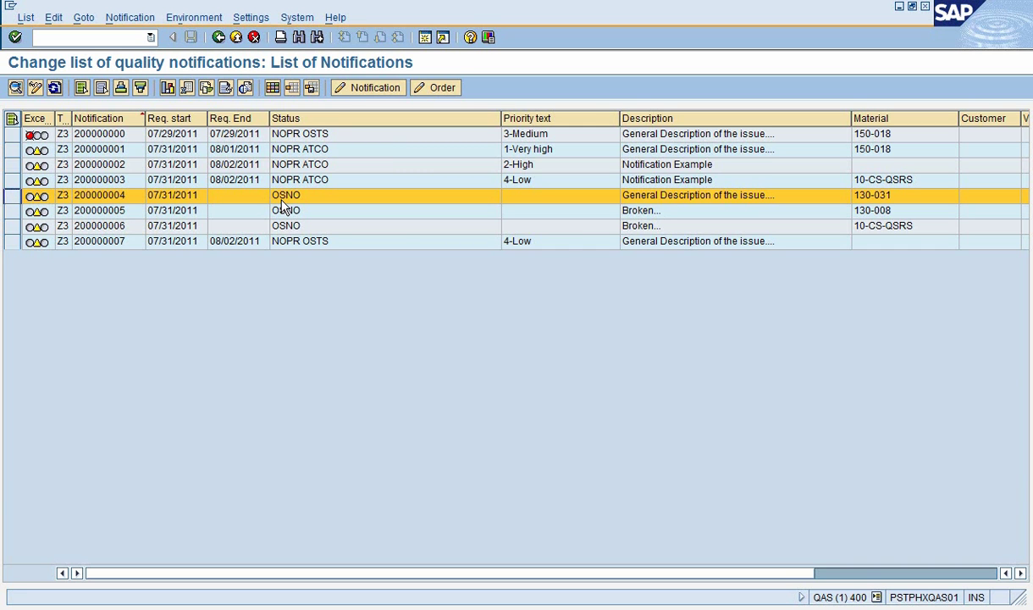
# - Open notification 200000004, put it in process, and add 'more detail' to the subject text
pyautogui.click(369, 89)
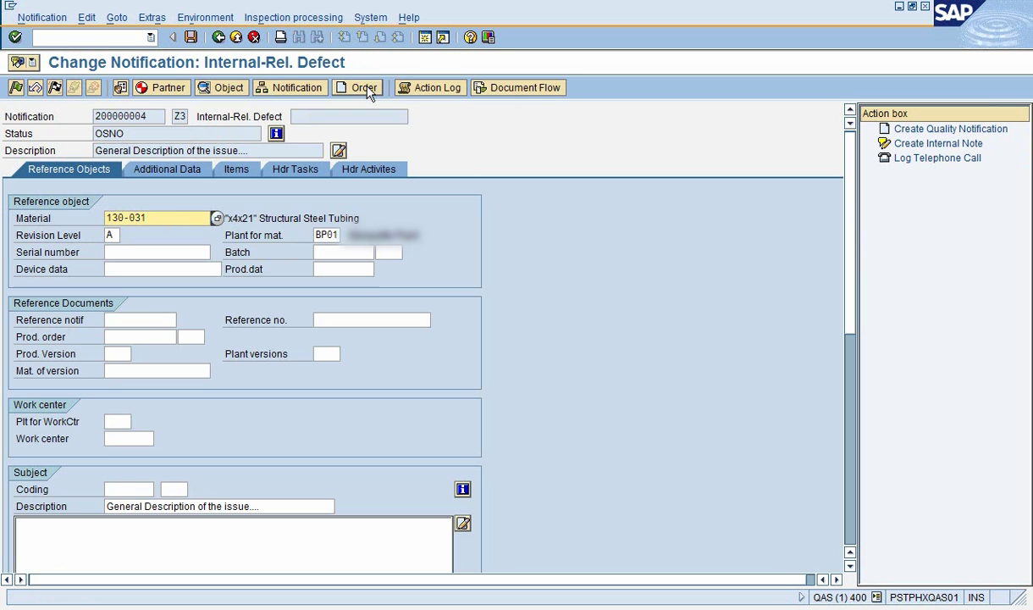
pyautogui.click(15, 89)
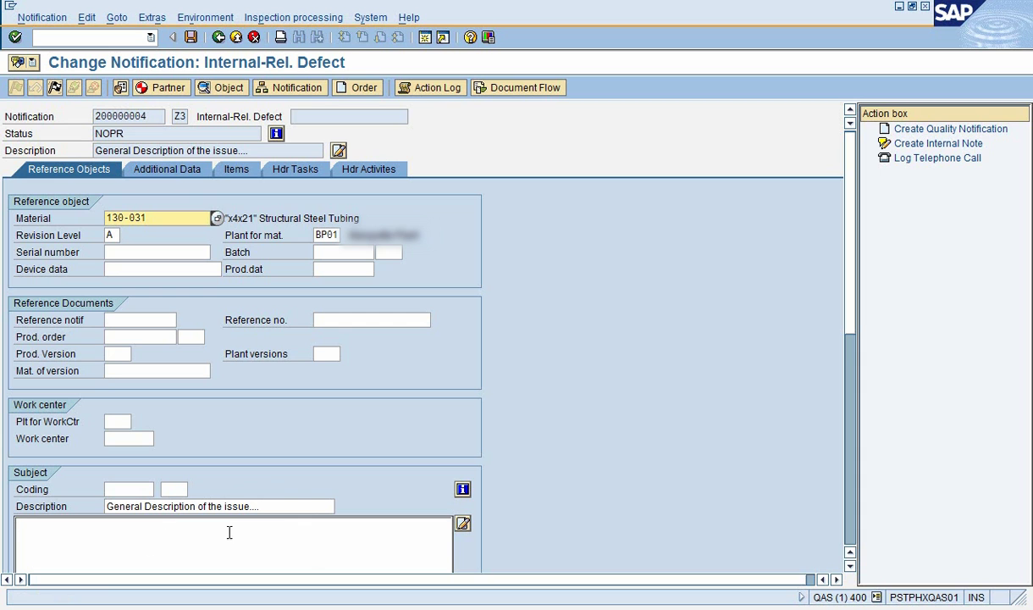
pyautogui.click(71, 524)
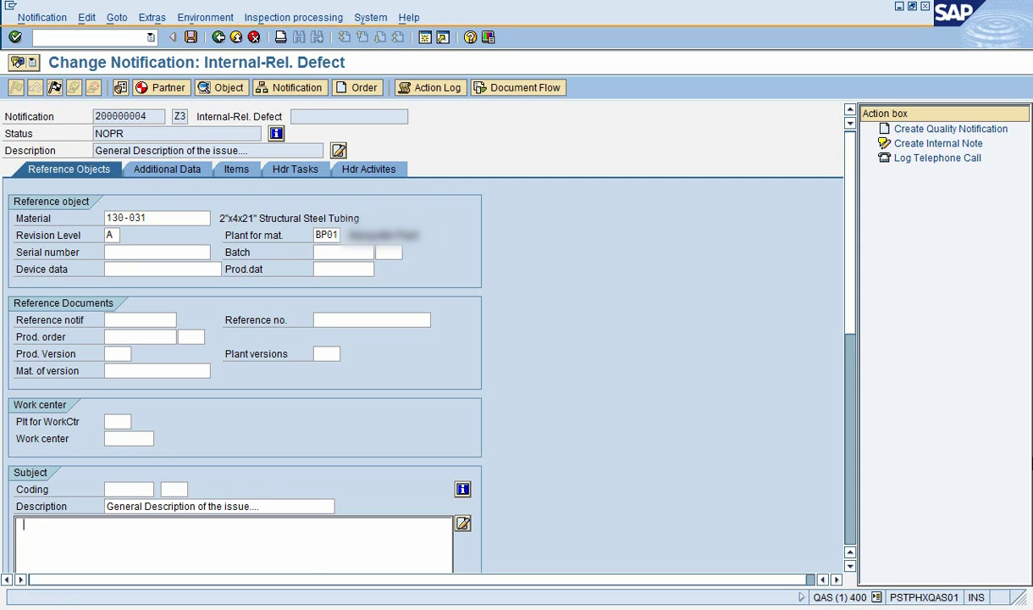
pyautogui.write('more detail')
# - Start the first defect item on the Items tab with defect location 3010 In-Process
pyautogui.click(851, 566)
pyautogui.scroll(-3, 285, 525)
pyautogui.scroll(3, 853, 143)
pyautogui.click(235, 170)
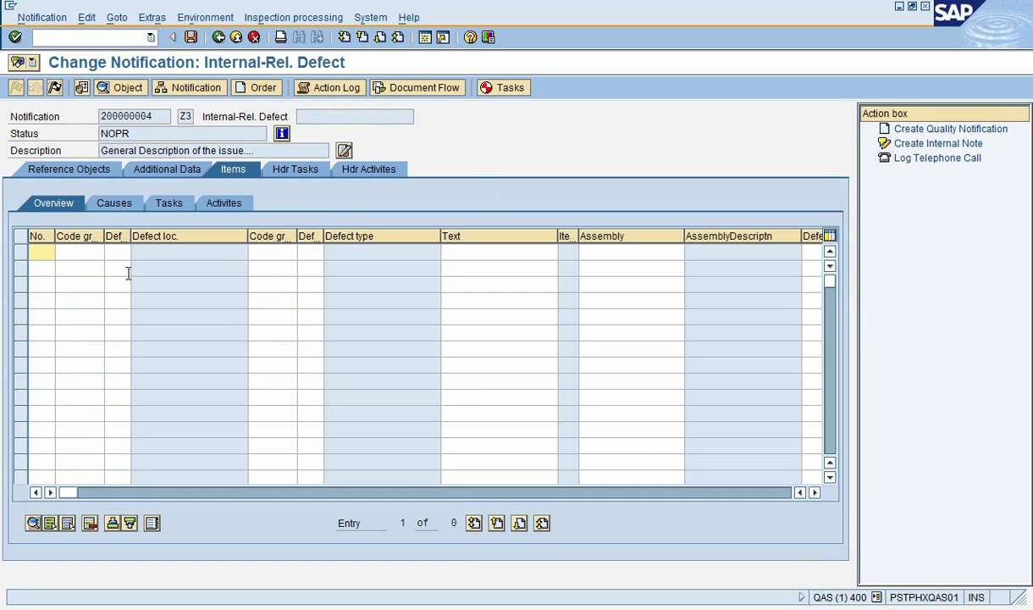
pyautogui.click(89, 251)
pyautogui.click(111, 254)
pyautogui.press('F4')
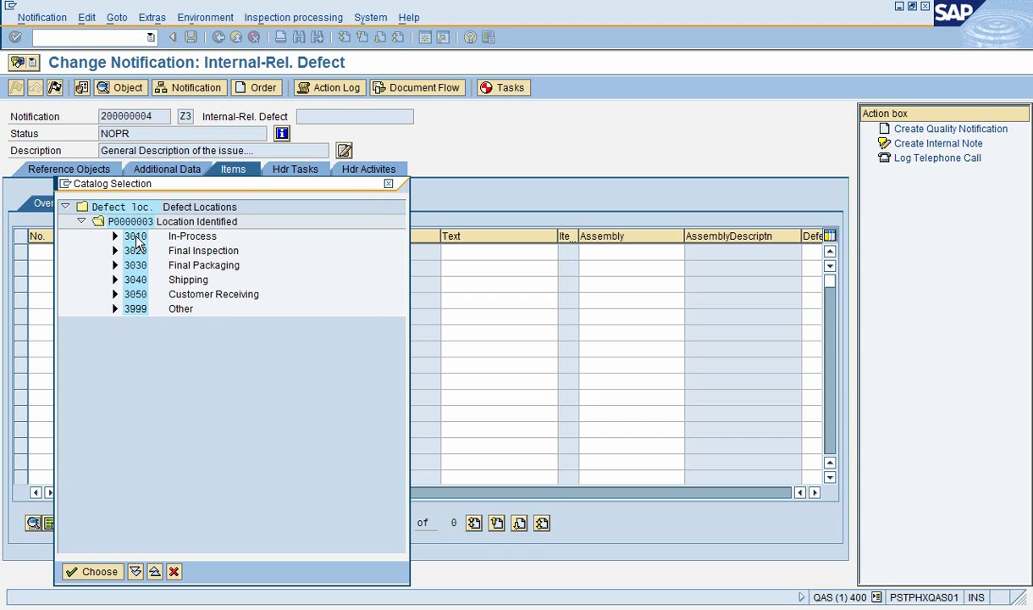
pyautogui.doubleClick(135, 237)
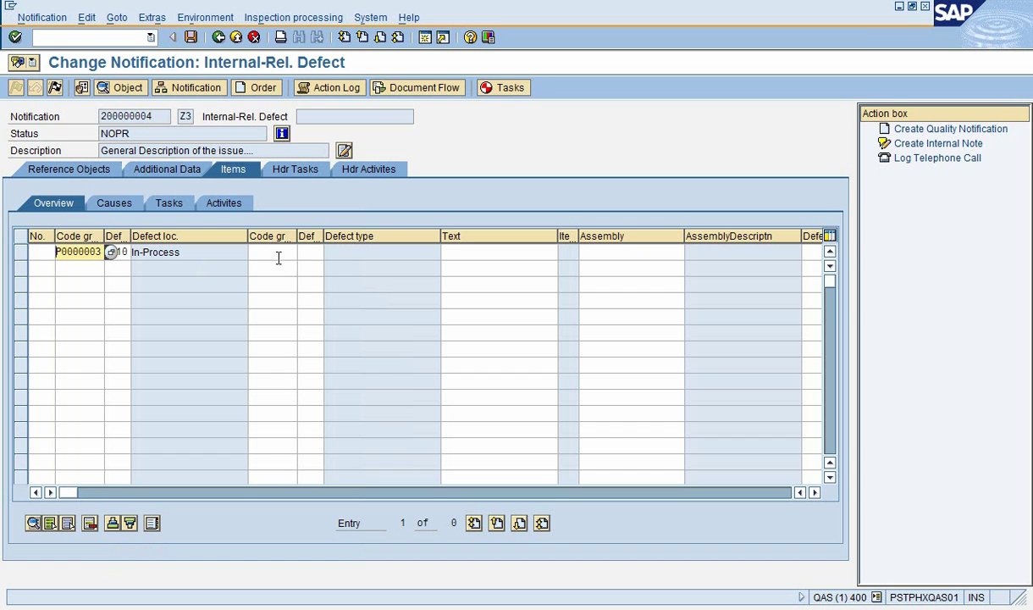
# - Give the item defect type 1030 Burrs/Chips and text 'detail desc', then select it
pyautogui.click(269, 252)
pyautogui.click(304, 254)
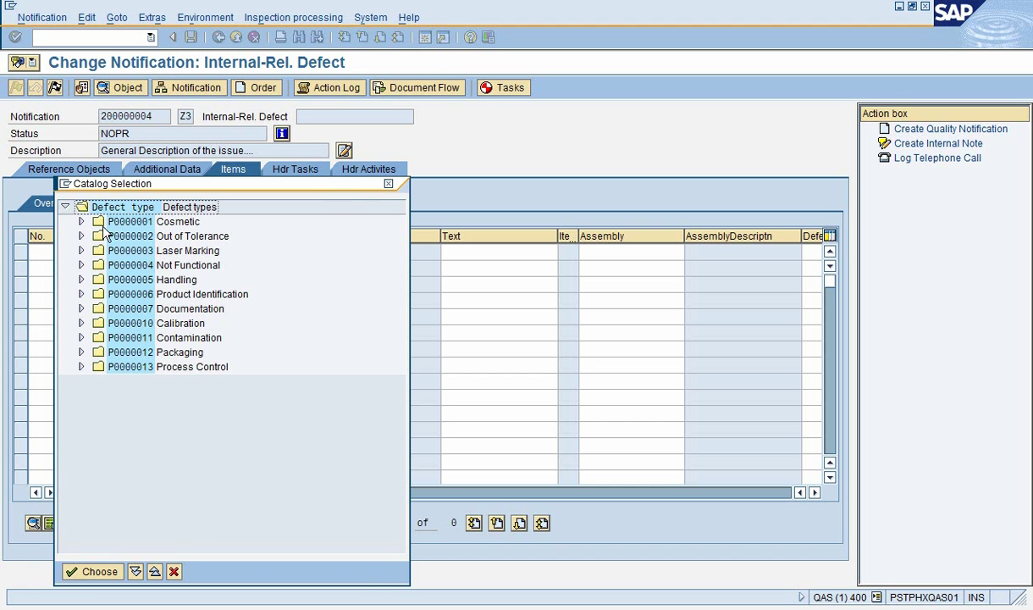
pyautogui.click(81, 221)
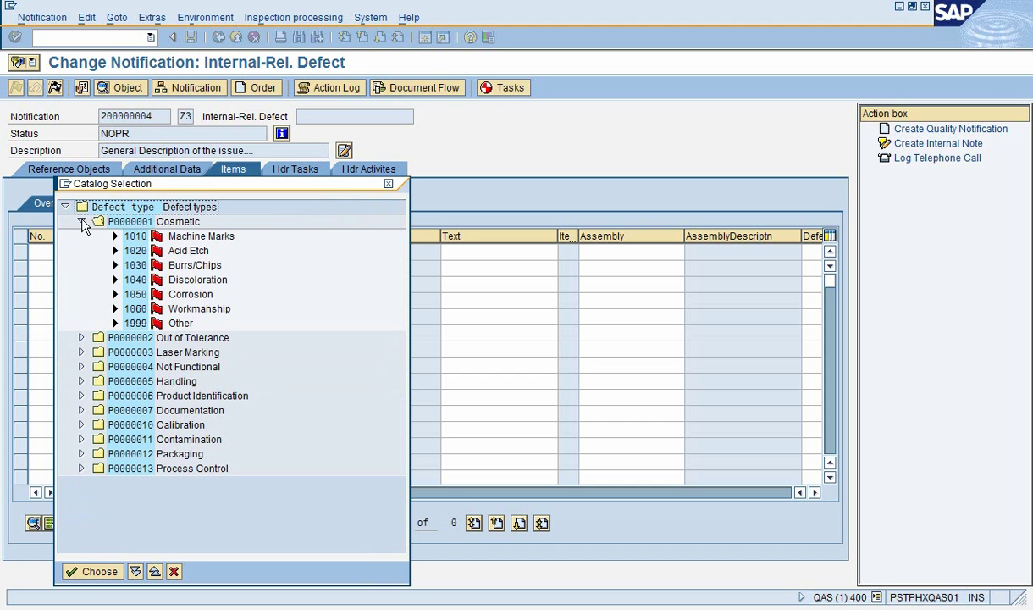
pyautogui.click(81, 222)
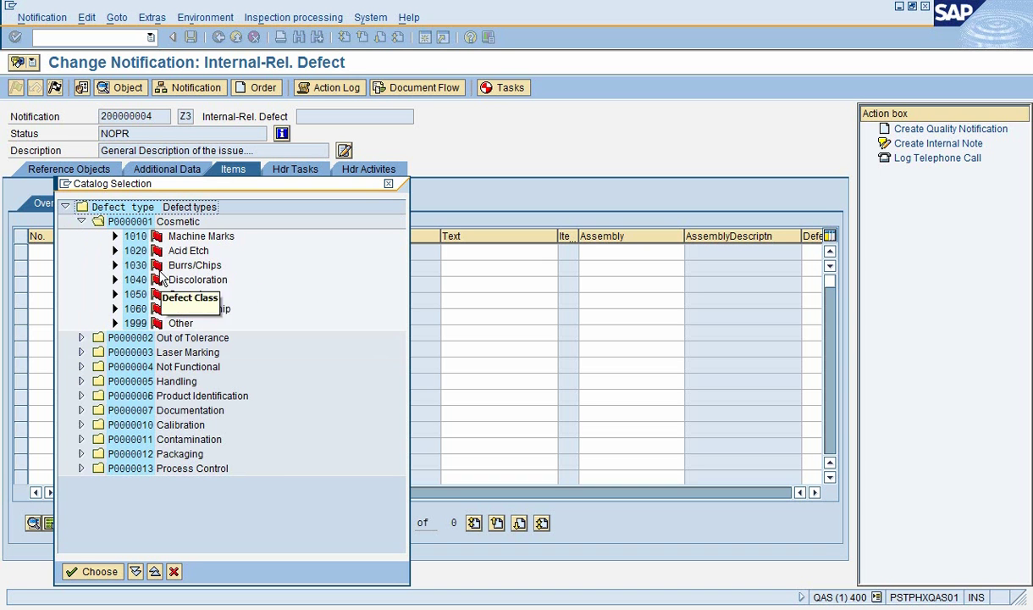
pyautogui.doubleClick(135, 265)
pyautogui.click(474, 257)
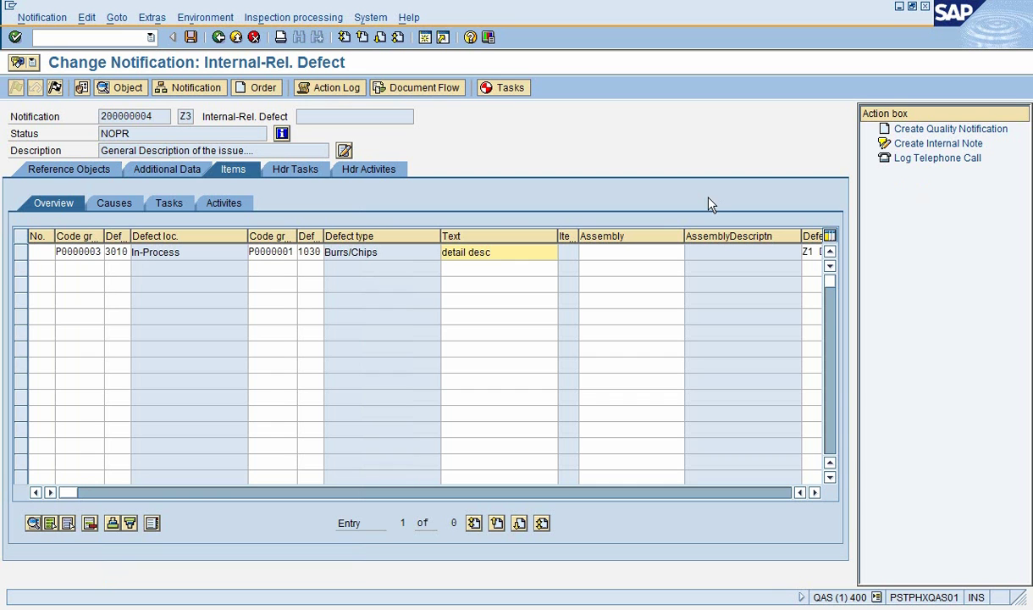
pyautogui.click(23, 253)
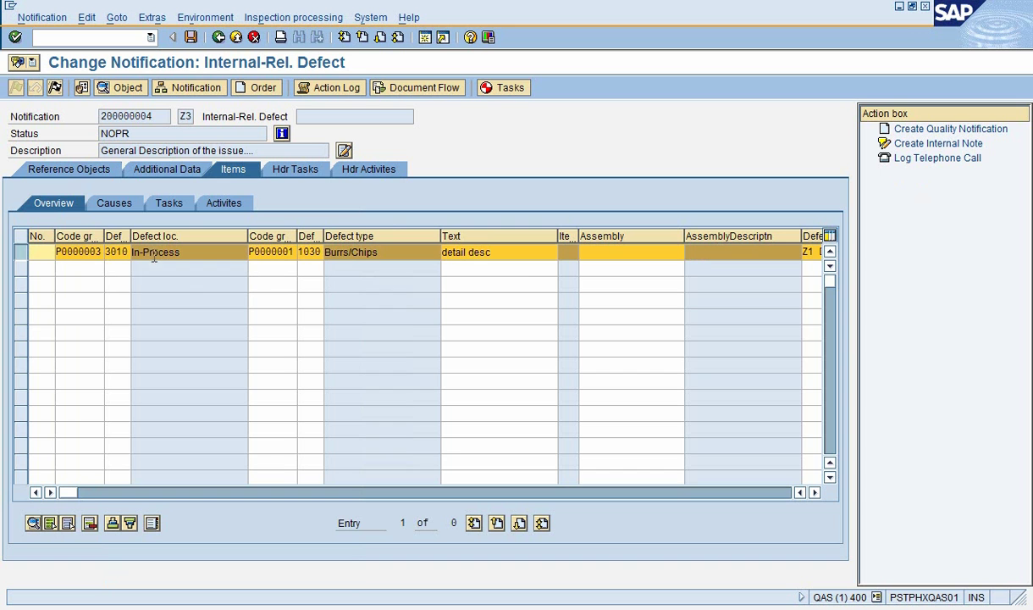
# - On item 1's Tasks subtab, add task 1010 Investigate Problem Description with text 'desc'
pyautogui.click(167, 202)
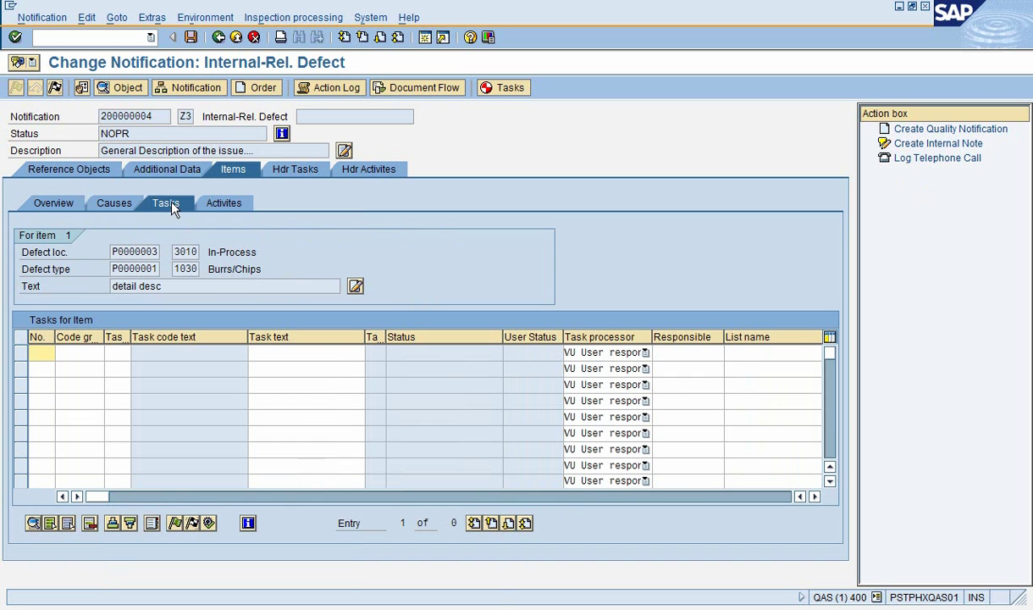
pyautogui.click(93, 352)
pyautogui.click(111, 353)
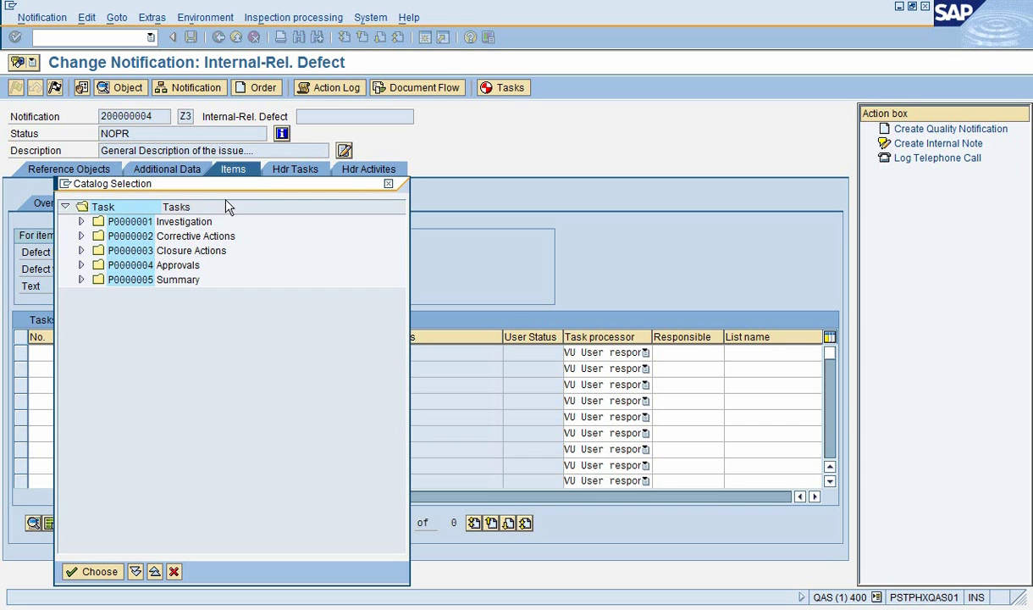
pyautogui.click(82, 222)
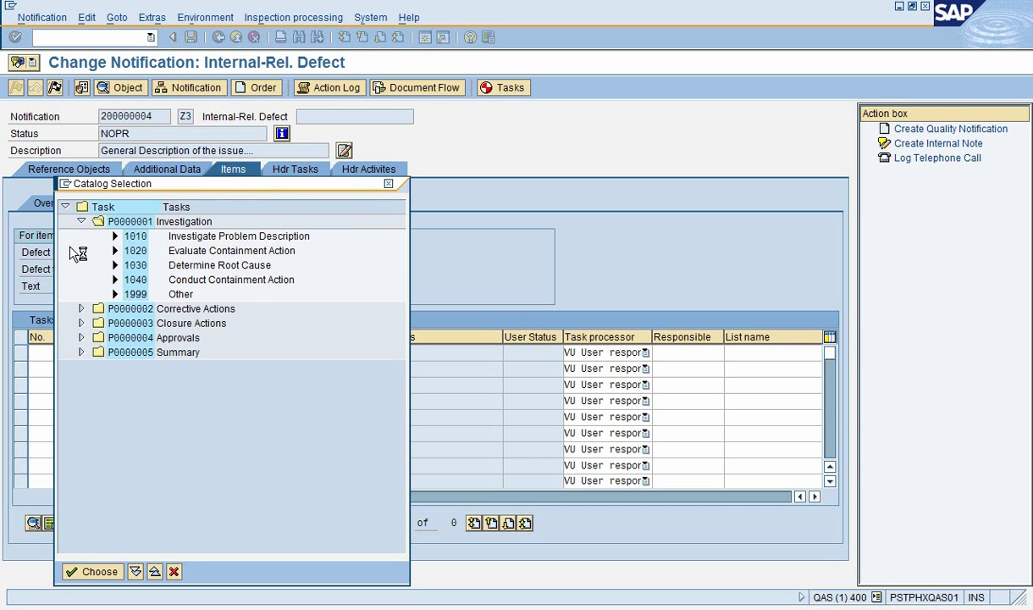
pyautogui.doubleClick(227, 241)
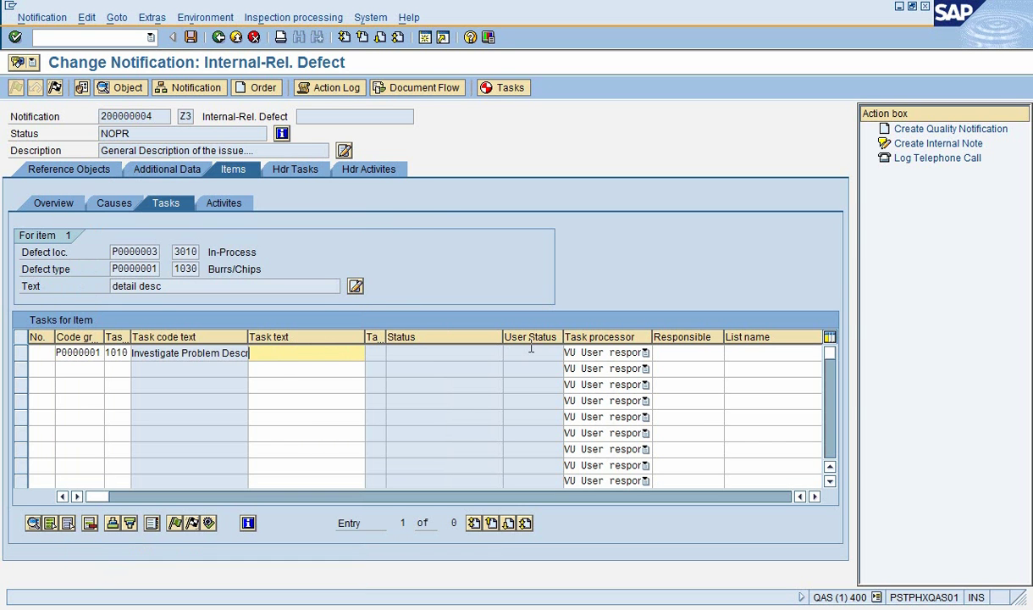
pyautogui.write('description...')
# - Open the detail of task 1010 on notification 200000004, closing and reopening it once
pyautogui.doubleClick(75, 349)
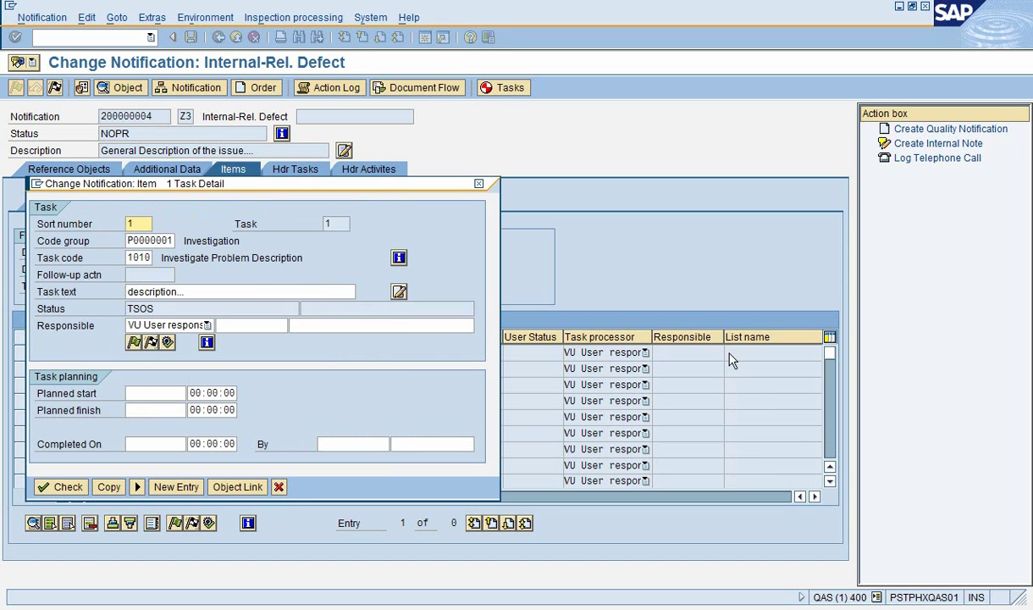
pyautogui.click(279, 487)
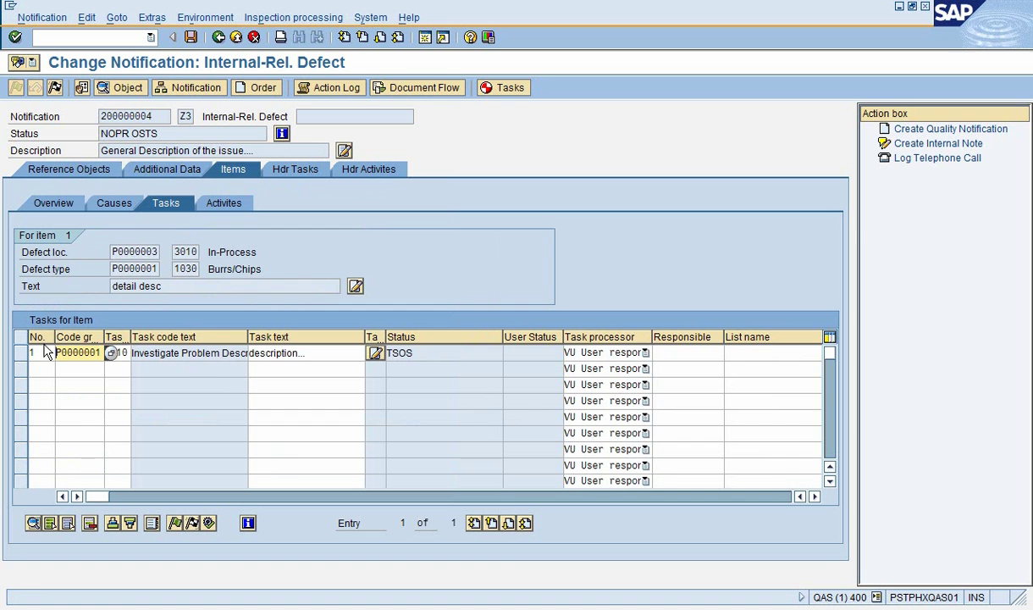
pyautogui.click(815, 497)
pyautogui.click(815, 497)
pyautogui.click(815, 497)
pyautogui.click(814, 497)
pyautogui.click(815, 497)
pyautogui.click(815, 497)
pyautogui.click(108, 499)
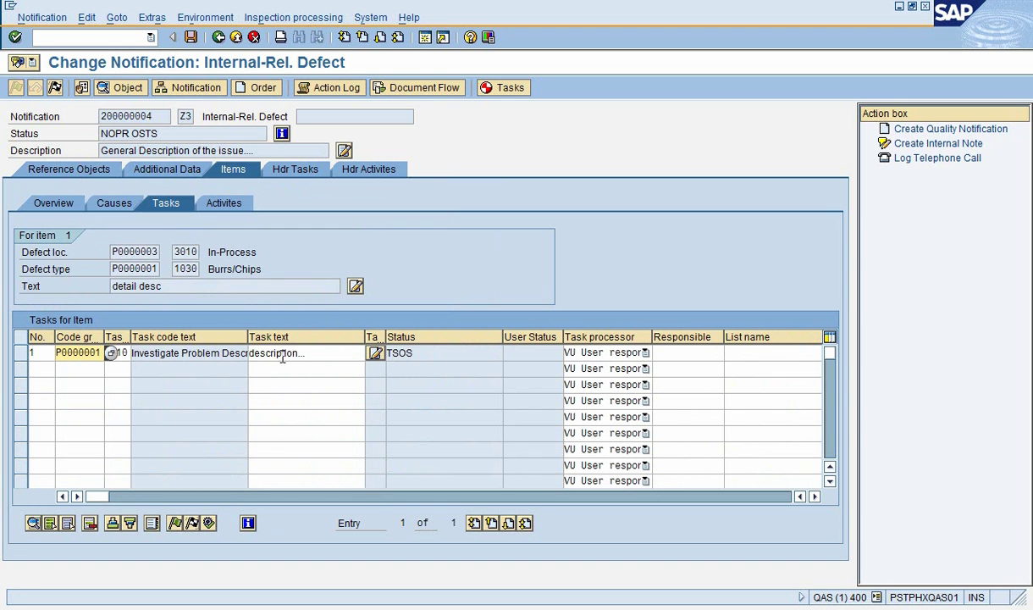
pyautogui.doubleClick(77, 352)
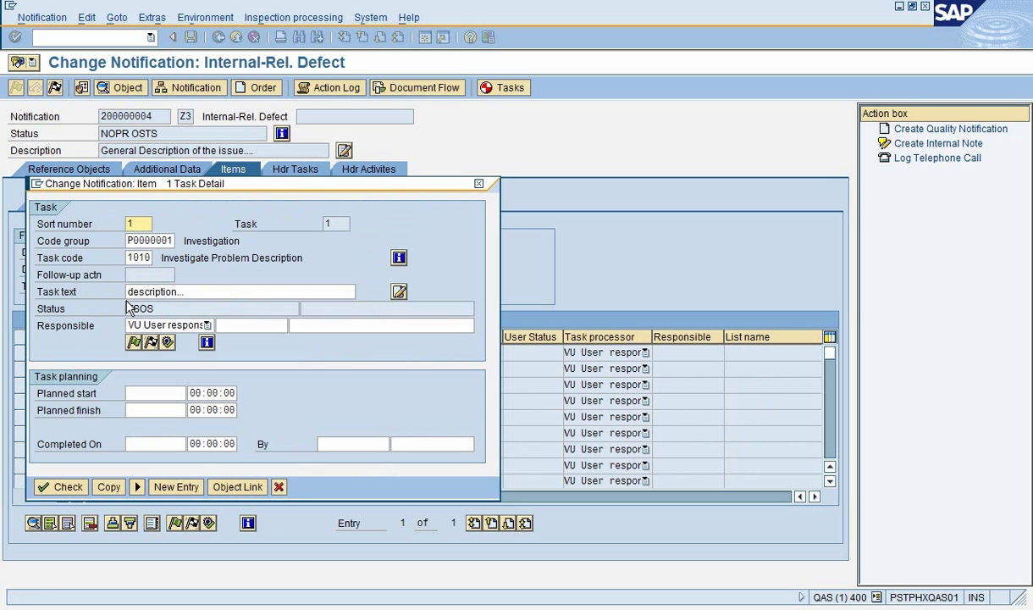
# - Assign the task's responsible user from previous entries and a search for 'dt'
pyautogui.click(247, 328)
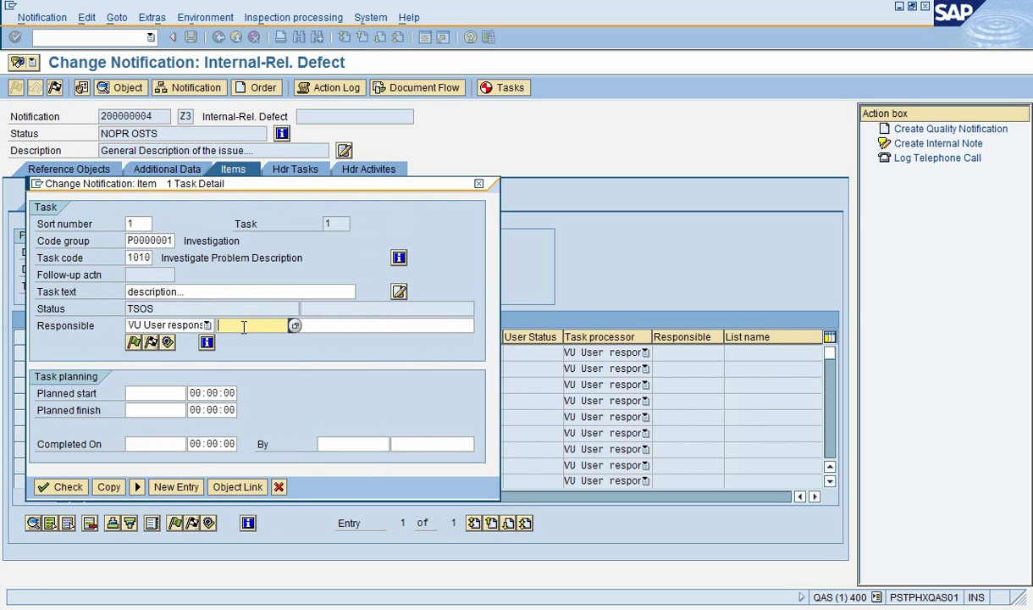
pyautogui.click(243, 325)
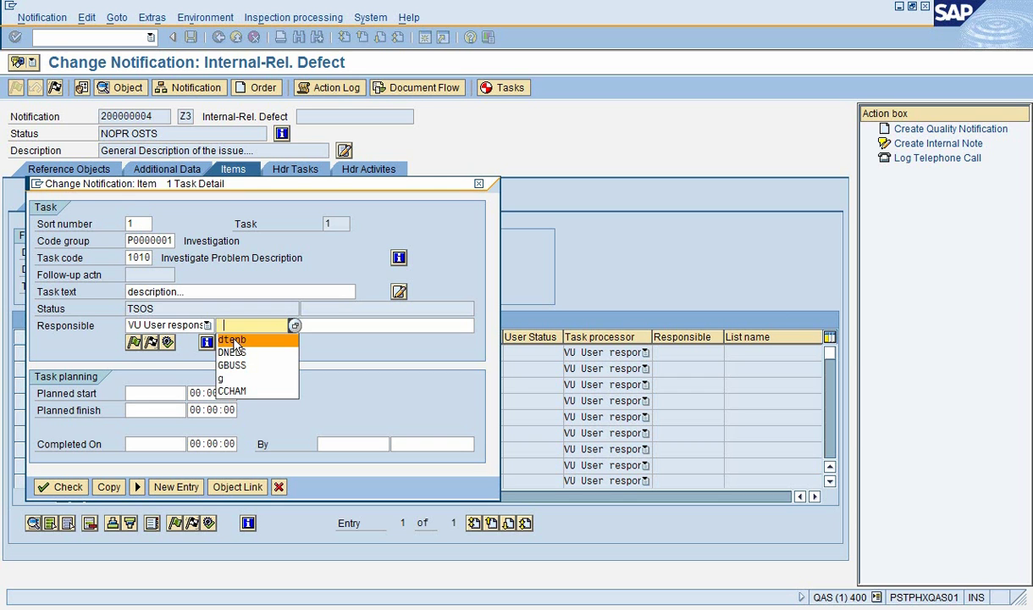
pyautogui.click(237, 340)
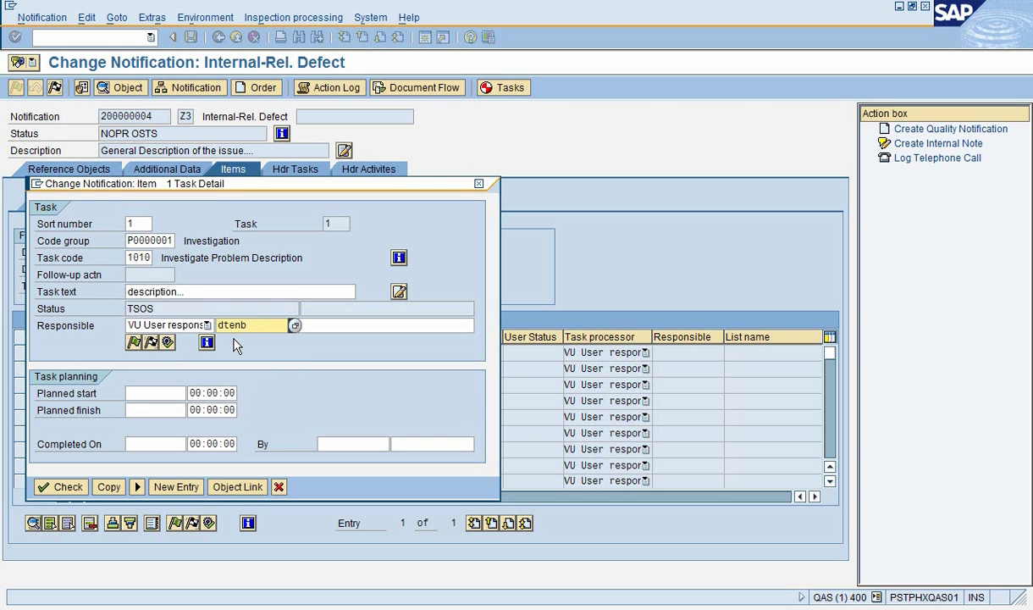
pyautogui.click(294, 325)
pyautogui.hotkey('shift', 'End')
pyautogui.write('d')
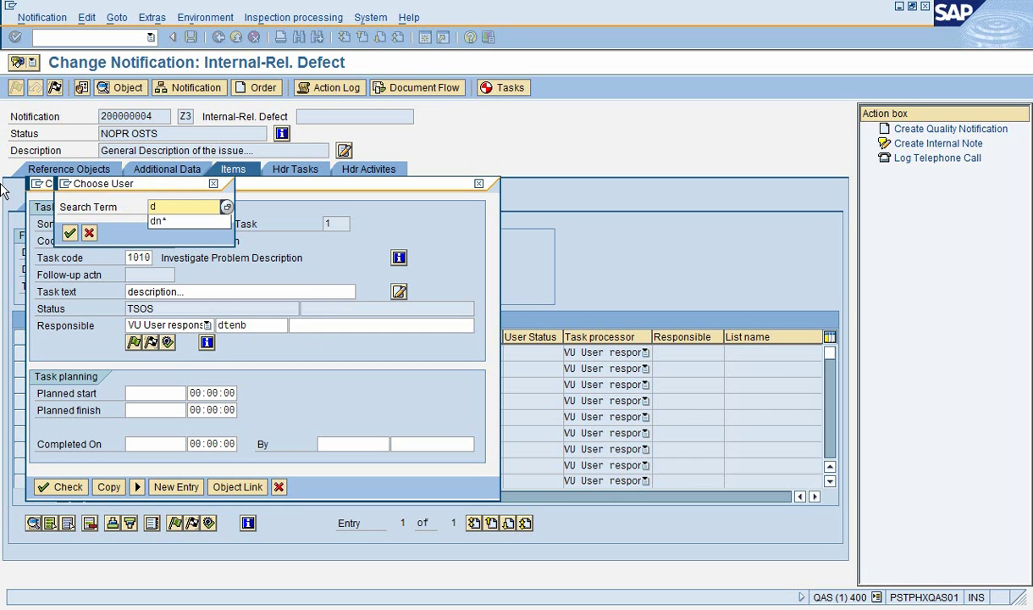
pyautogui.write('t*')
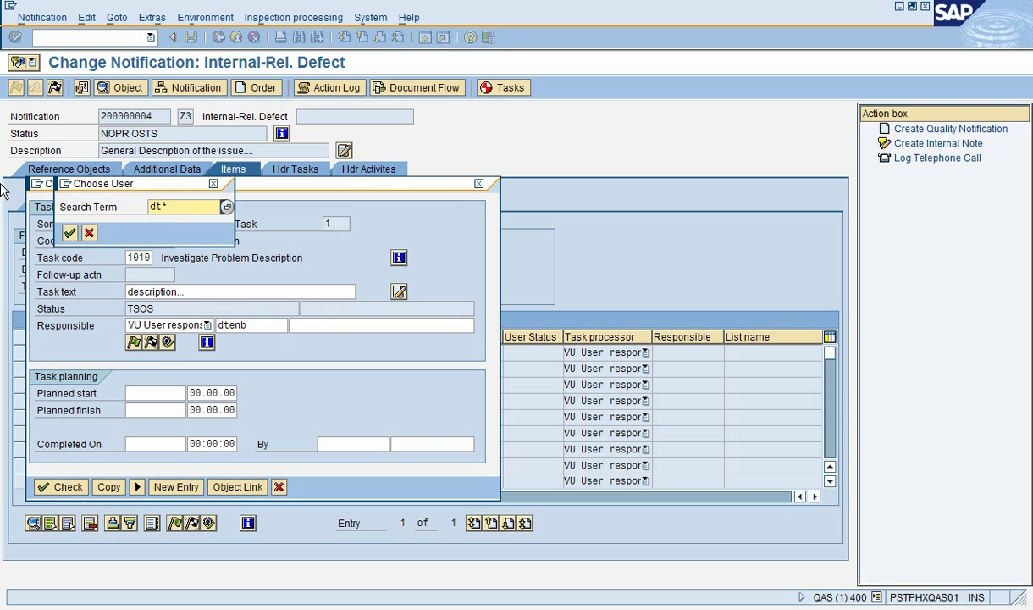
pyautogui.press('Return')
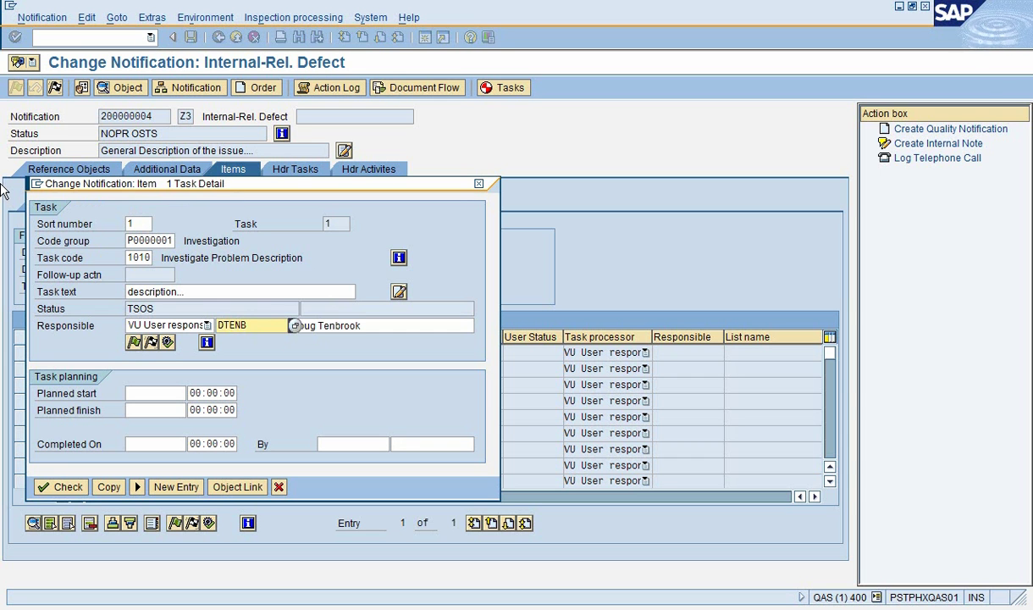
pyautogui.click(269, 327)
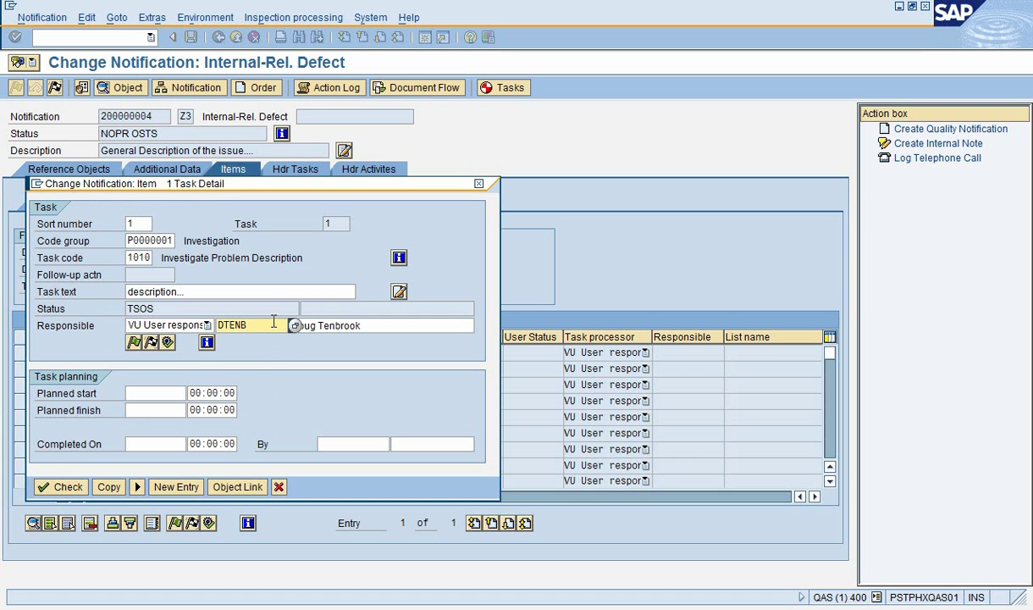
# - Set the task's planned start to 08/01/2011 and planned finish to 08/02/2011 from the calendar
pyautogui.click(169, 393)
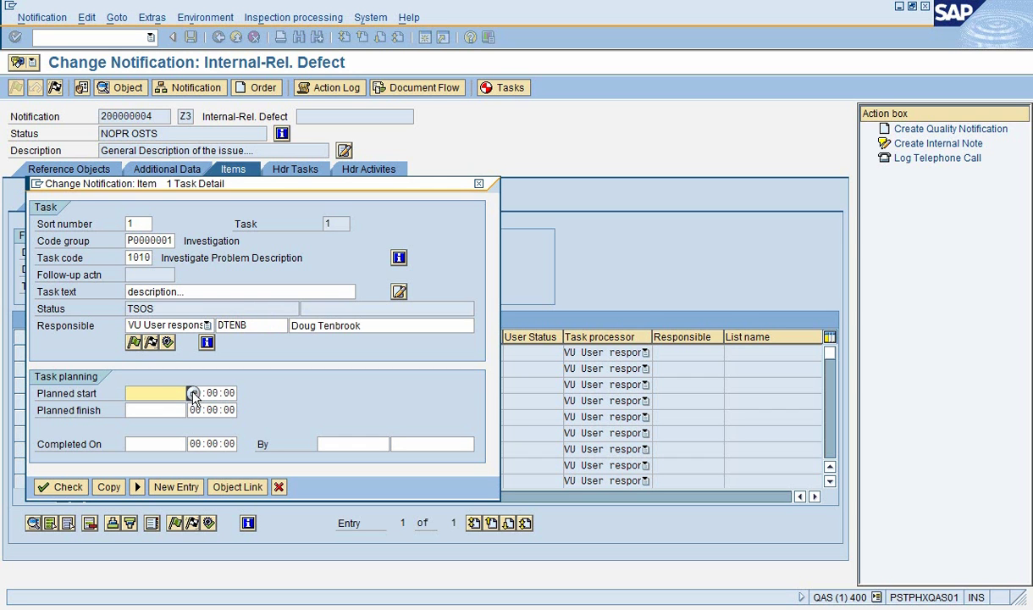
pyautogui.click(193, 394)
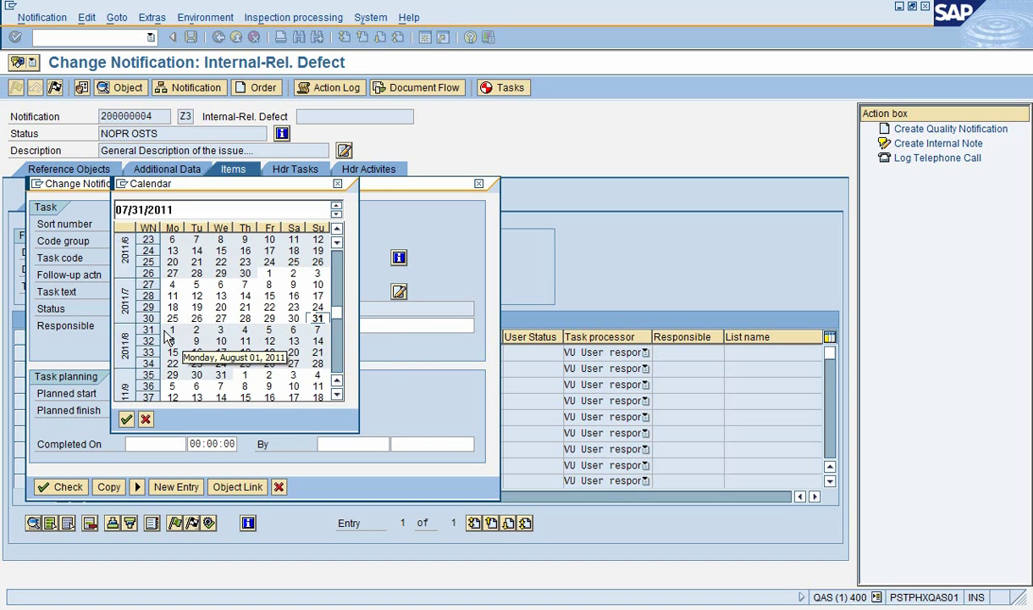
pyautogui.doubleClick(173, 334)
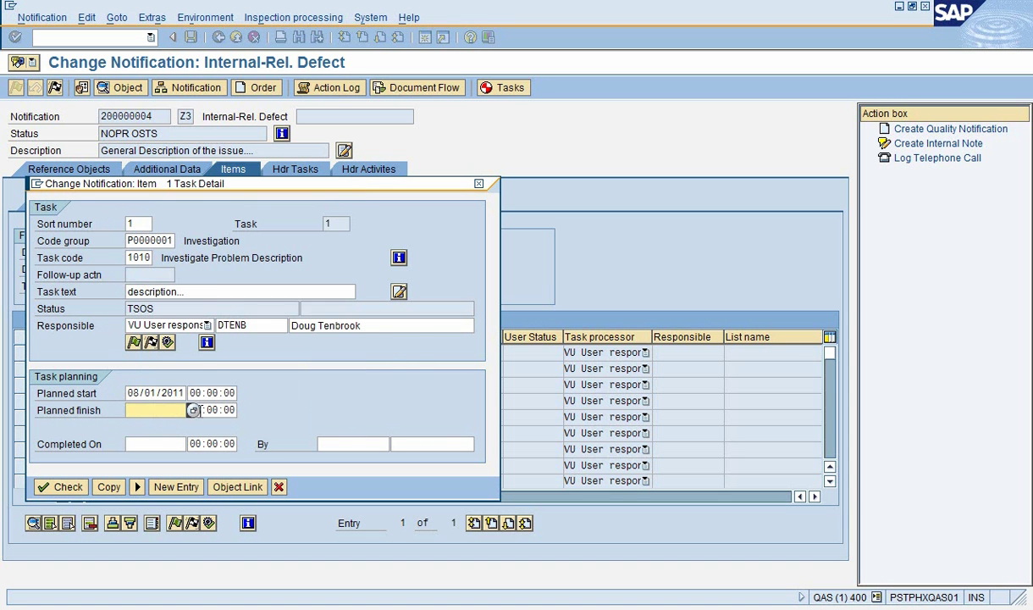
pyautogui.click(207, 409)
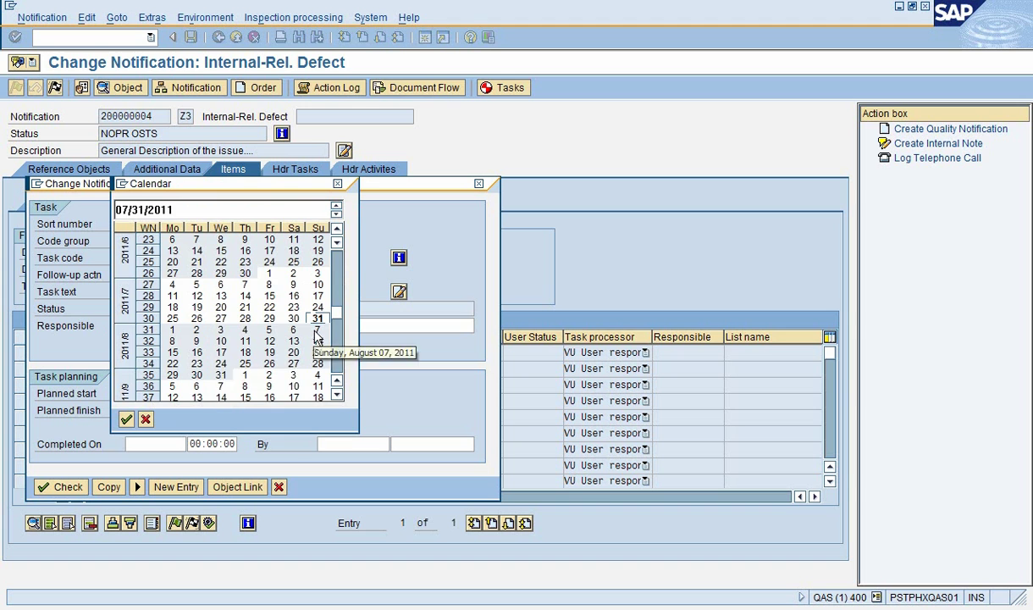
pyautogui.doubleClick(197, 329)
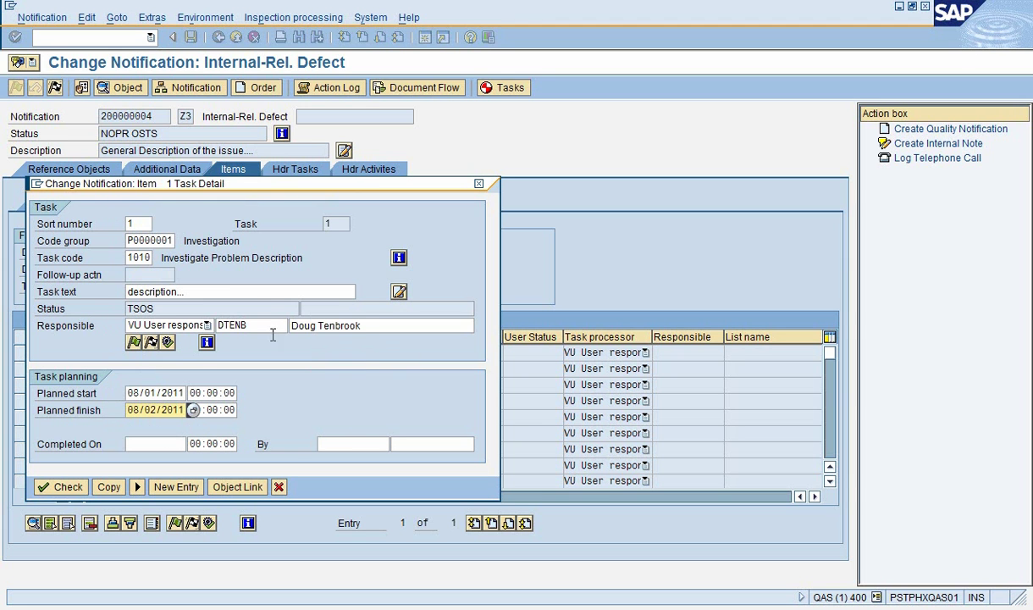
# - Accept the task detail, save notification 200000004, and select it in the QM10 list
pyautogui.click(106, 487)
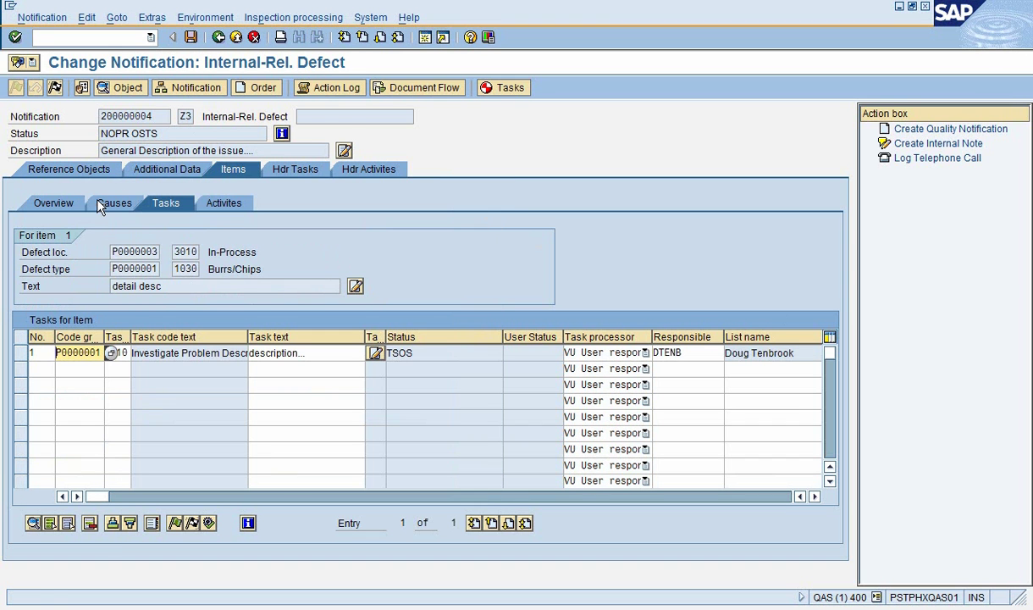
pyautogui.click(80, 368)
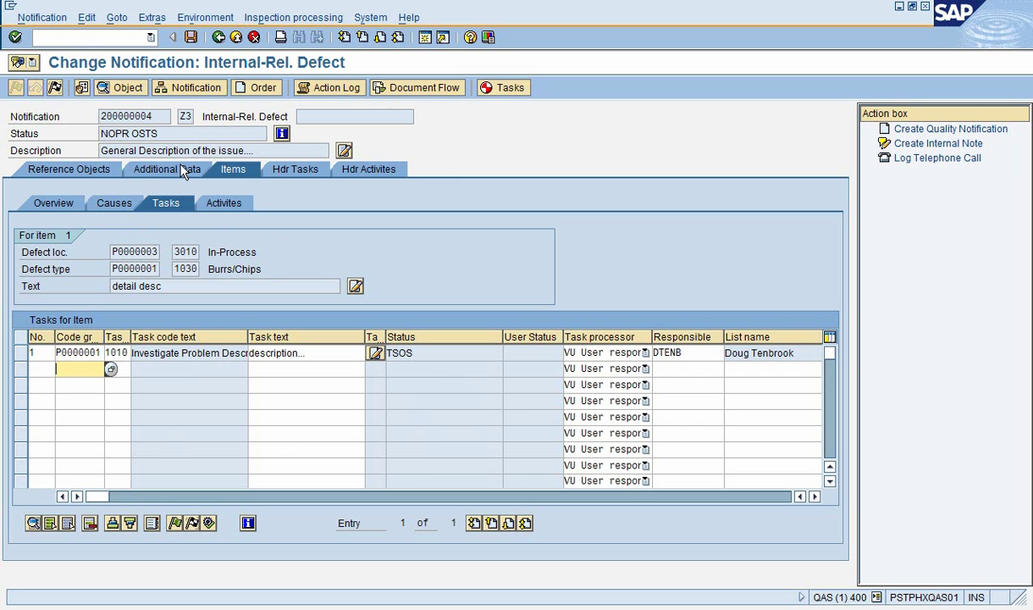
pyautogui.click(191, 38)
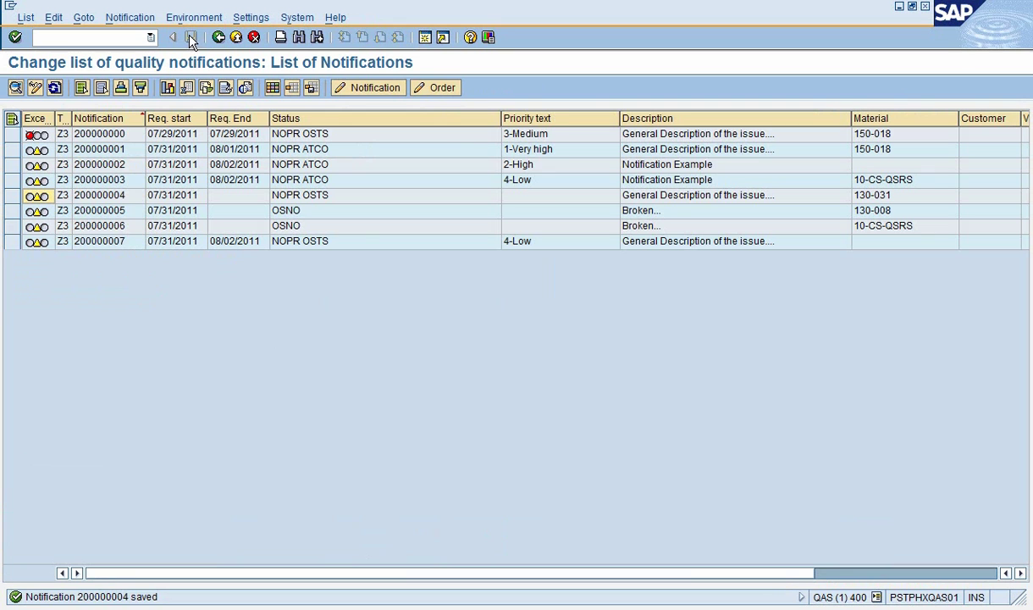
pyautogui.click(21, 195)
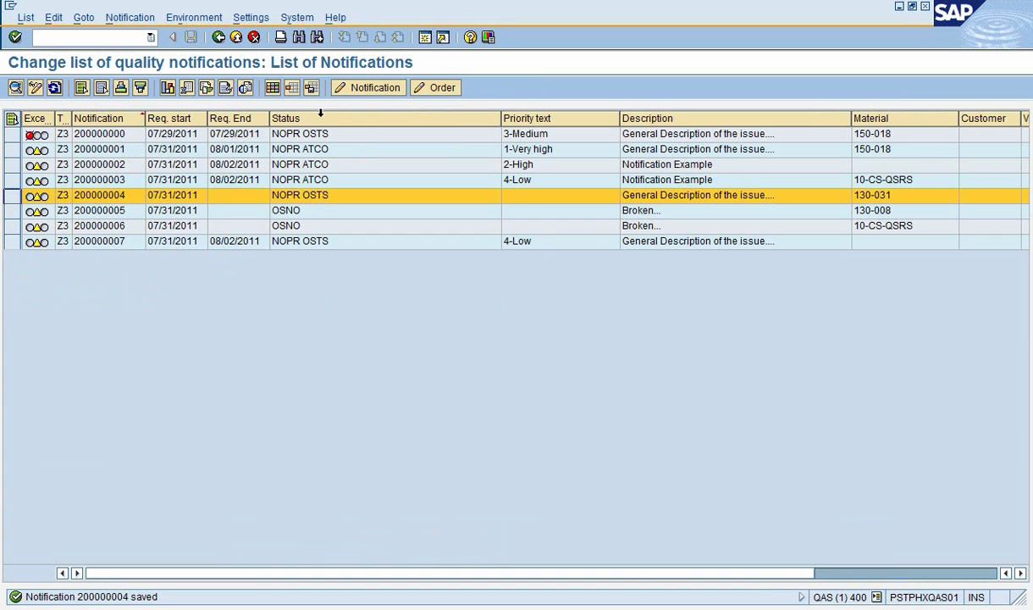
# - Give notification 200000004 required end 08/04/2011 and priority 4-Low, then save it
pyautogui.click(370, 90)
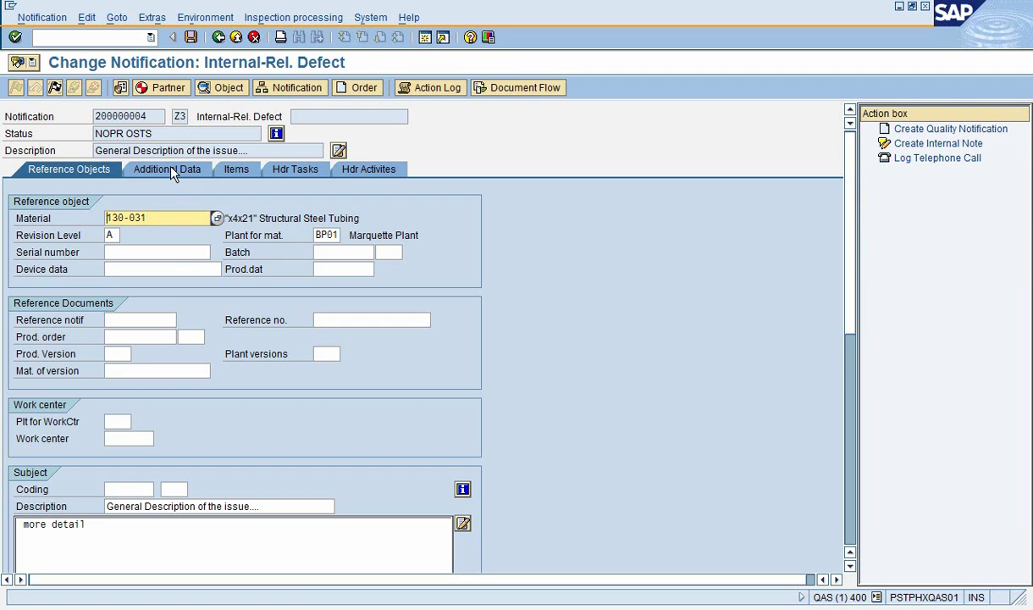
pyautogui.click(172, 169)
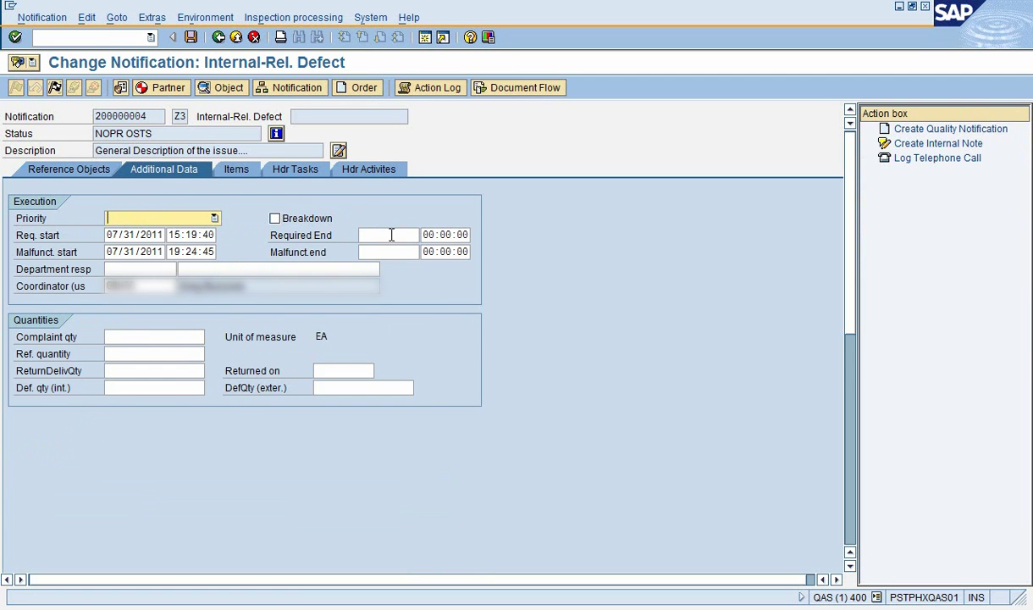
pyautogui.click(395, 236)
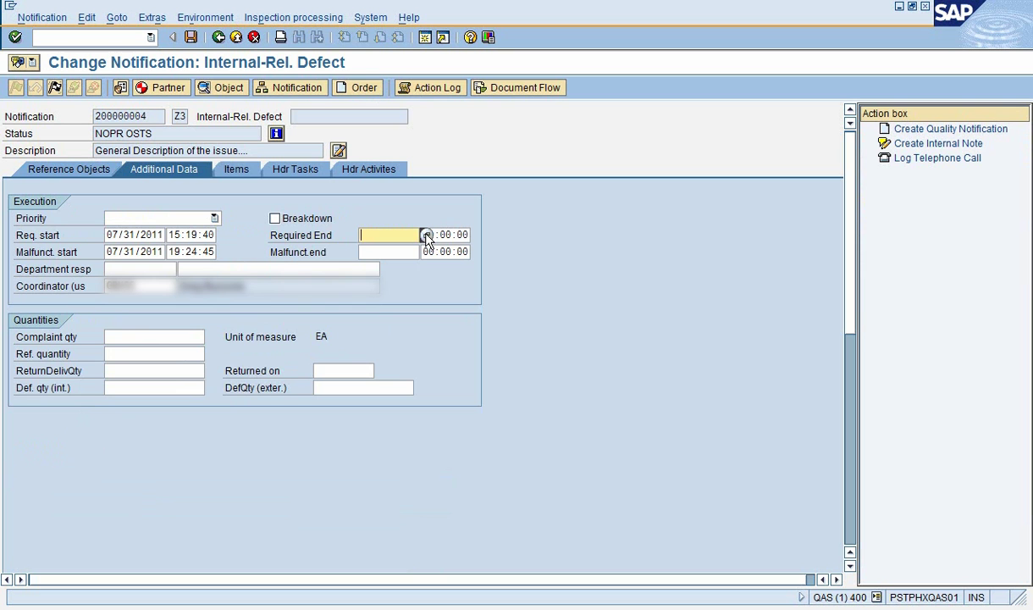
pyautogui.click(426, 235)
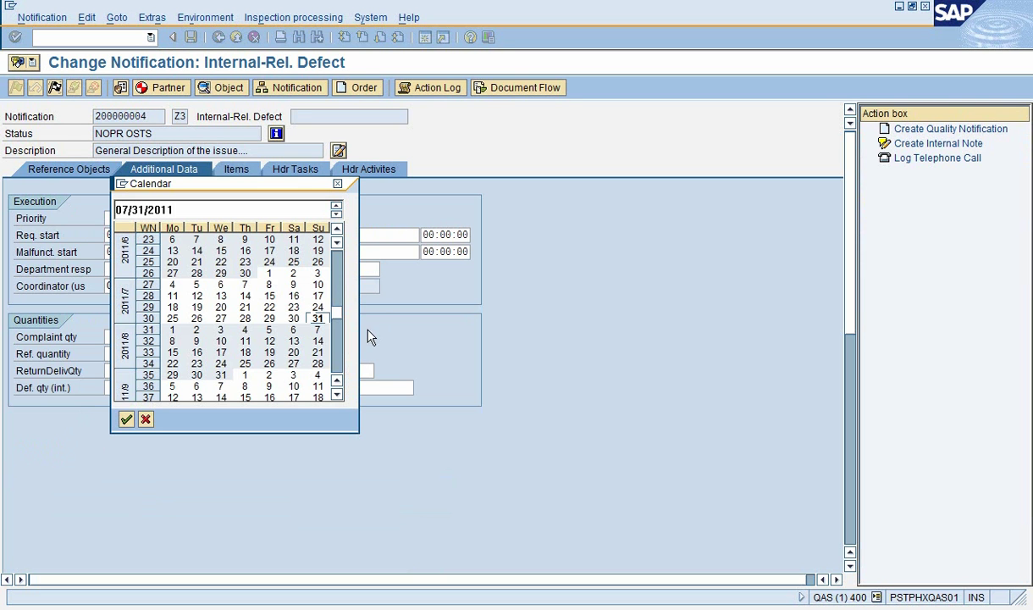
pyautogui.doubleClick(245, 332)
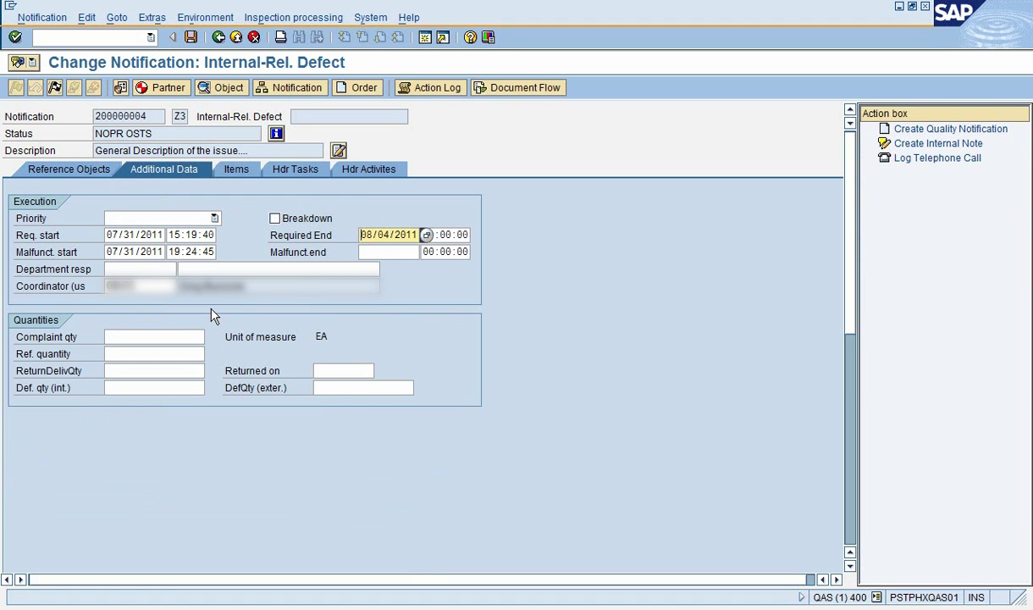
pyautogui.click(214, 218)
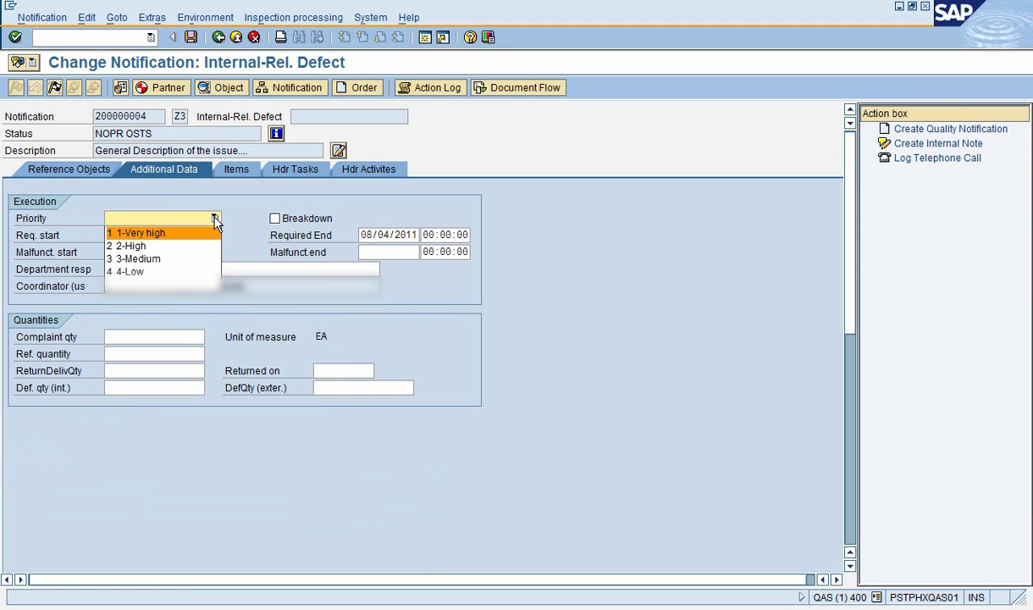
pyautogui.click(141, 272)
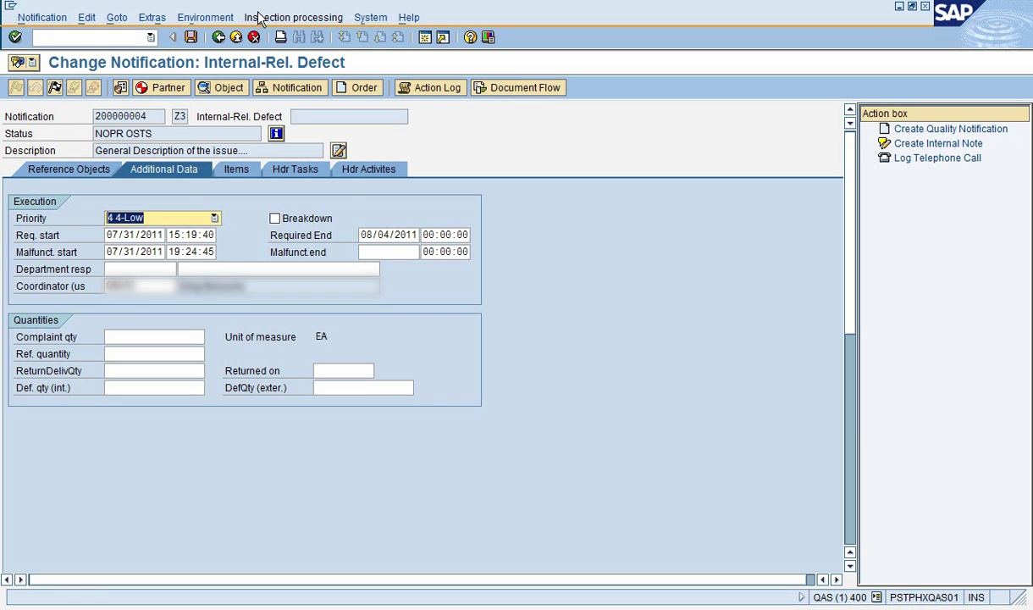
pyautogui.click(190, 37)
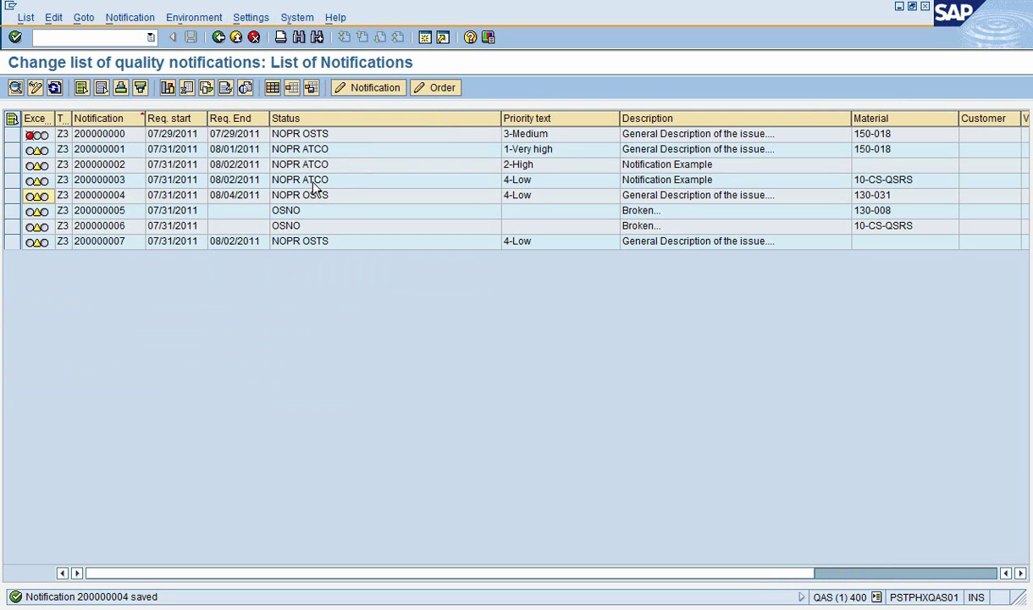
# - Open notification 200000001, review its system statuses, and select defect item 1 on Items
pyautogui.click(13, 151)
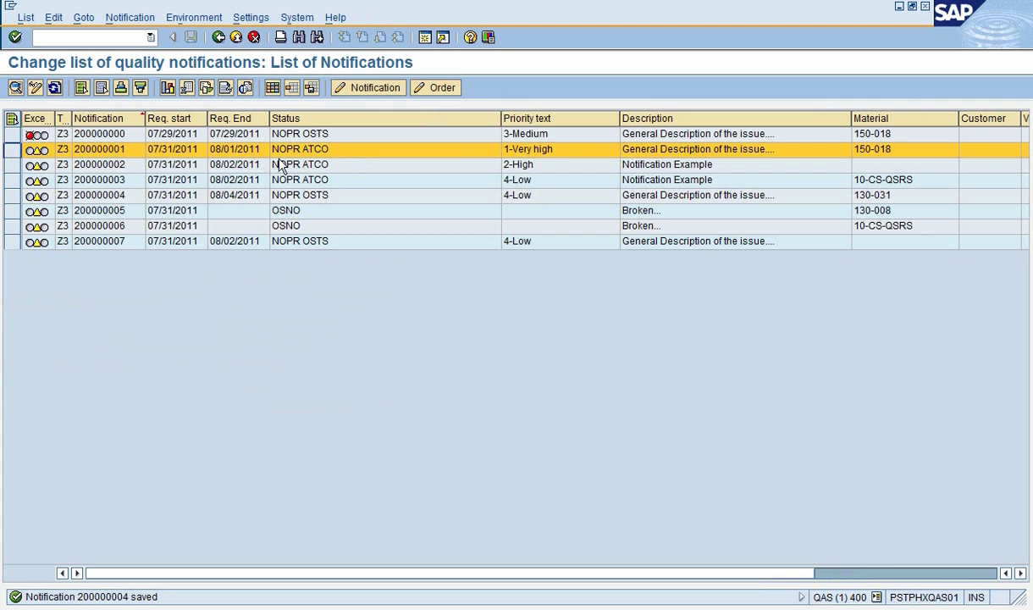
pyautogui.click(363, 93)
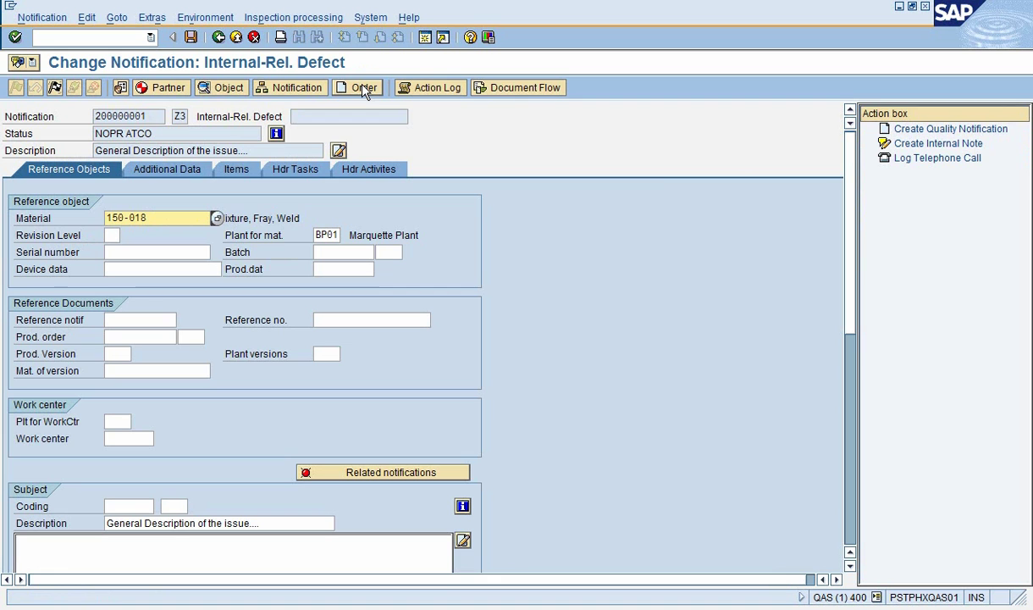
pyautogui.click(276, 134)
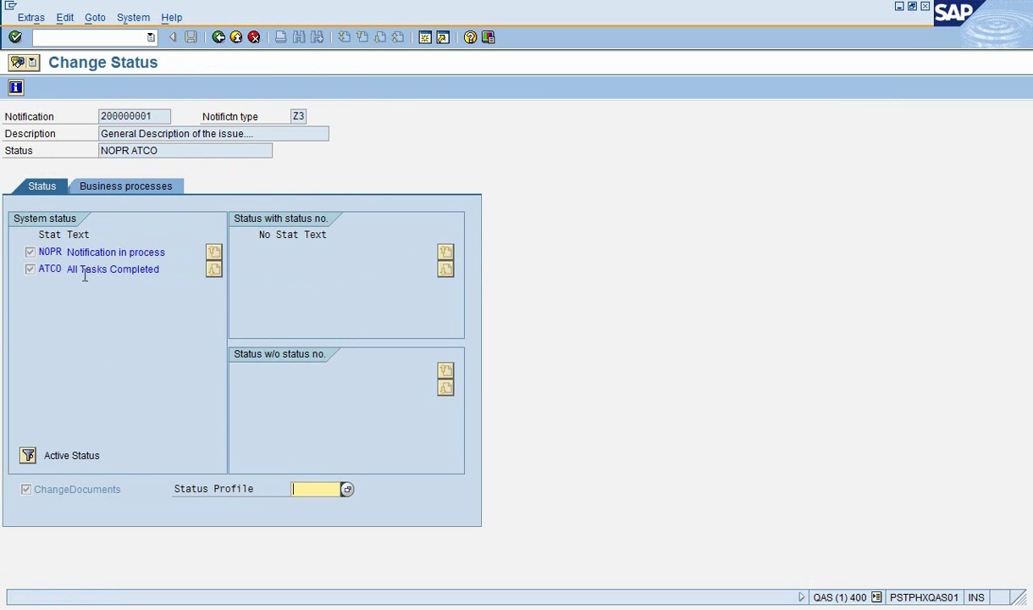
pyautogui.click(218, 38)
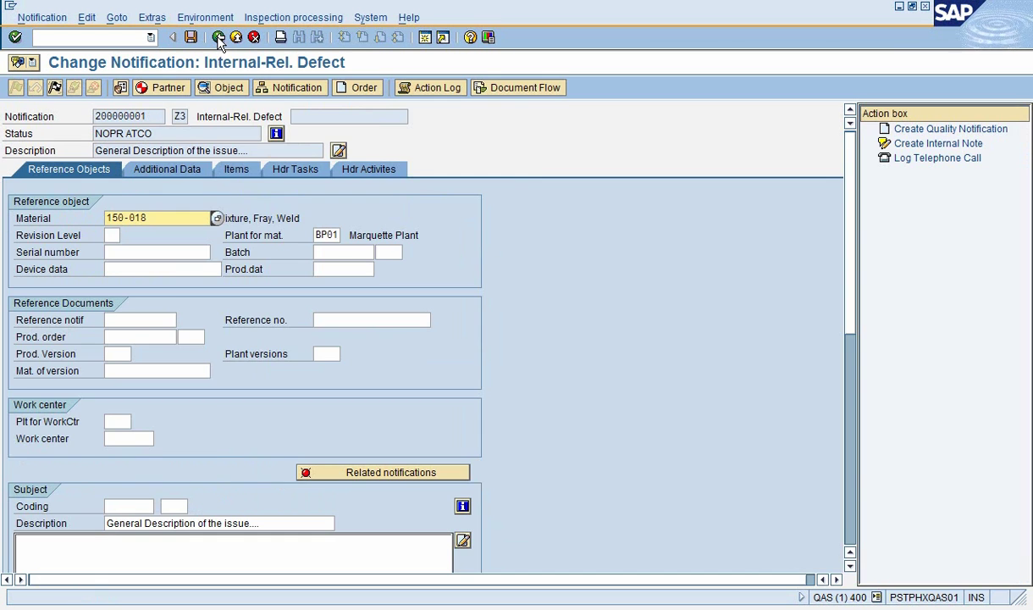
pyautogui.click(234, 171)
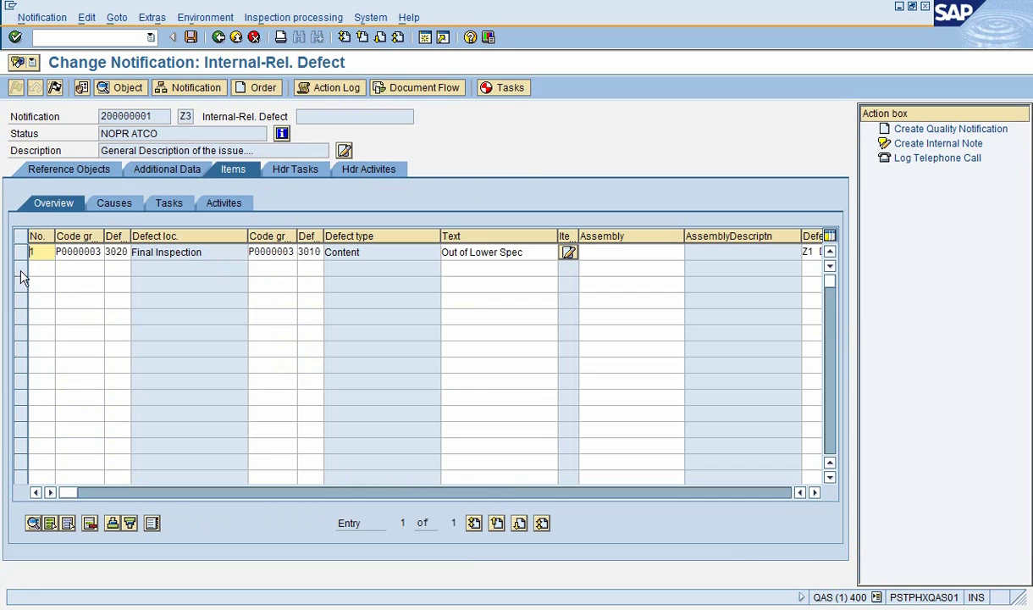
pyautogui.click(32, 253)
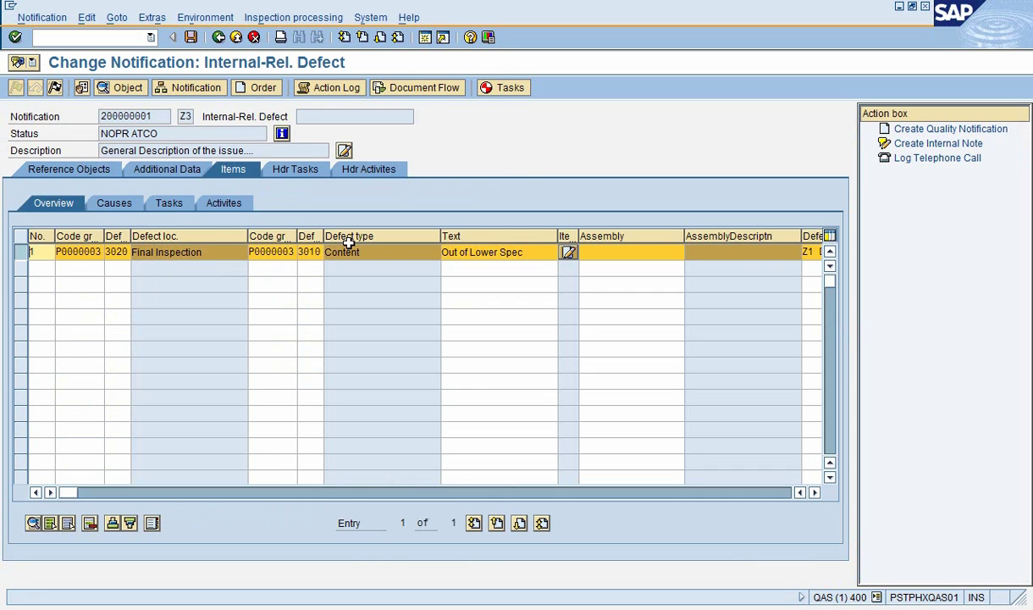
# - Show the long text of task 1010 for defect item 1 of notification 200000001
pyautogui.click(168, 204)
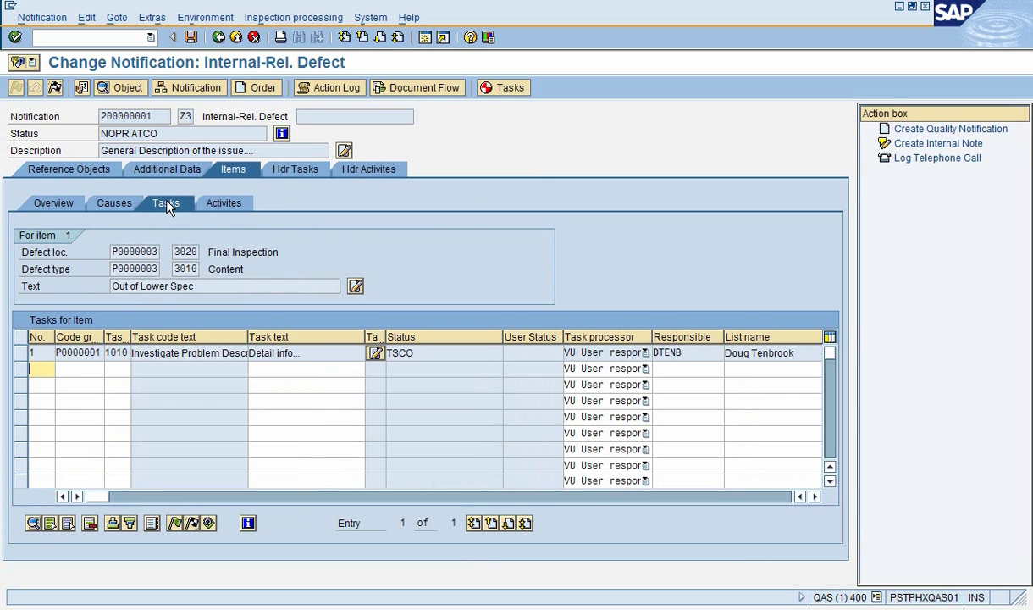
pyautogui.click(375, 354)
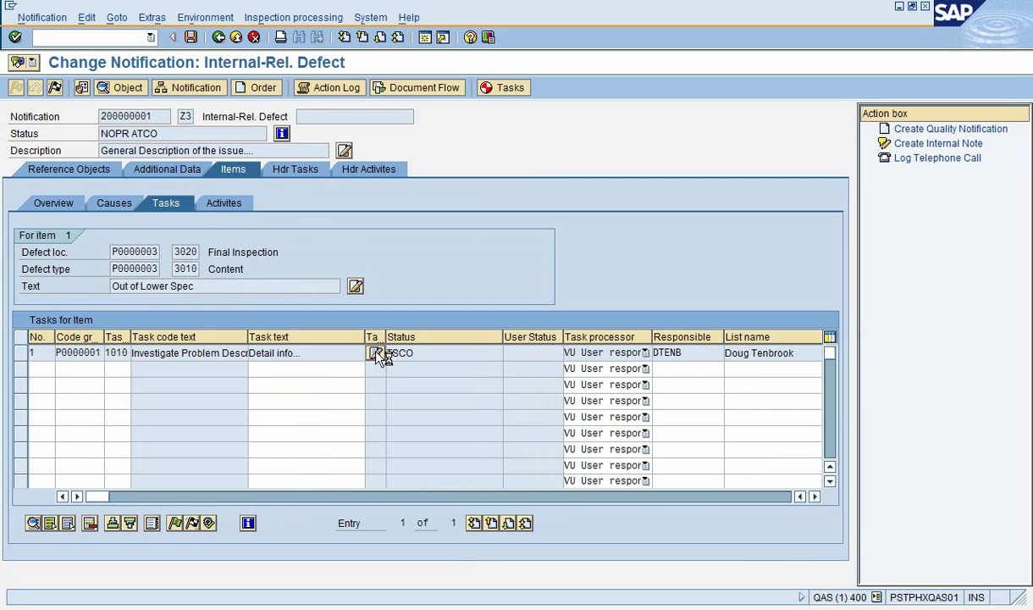
pyautogui.click(376, 351)
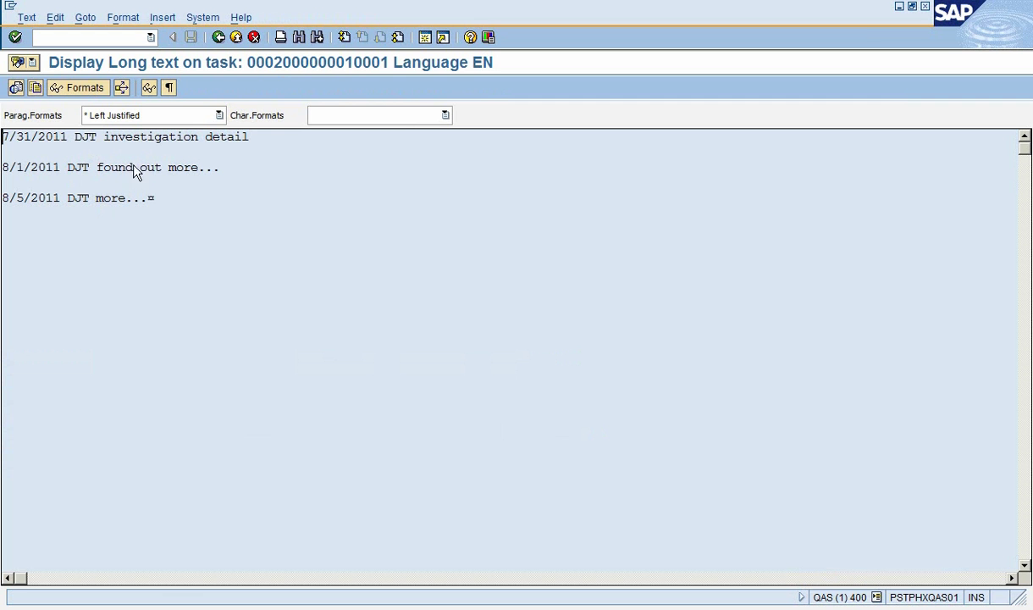
# - Close the long text and browse Services for Object for the notification and task, choosing nothing
pyautogui.click(218, 36)
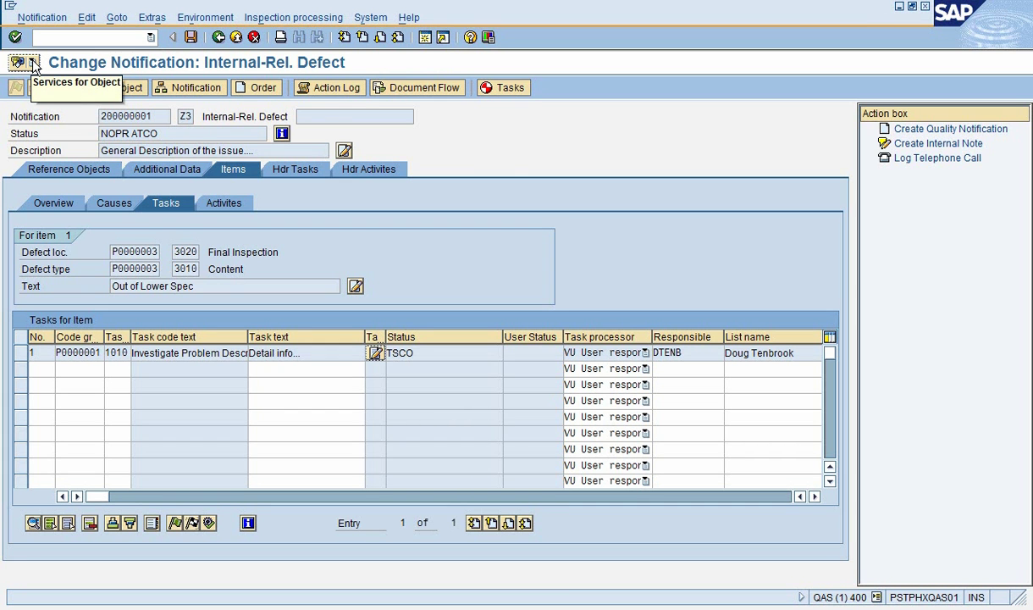
pyautogui.click(34, 64)
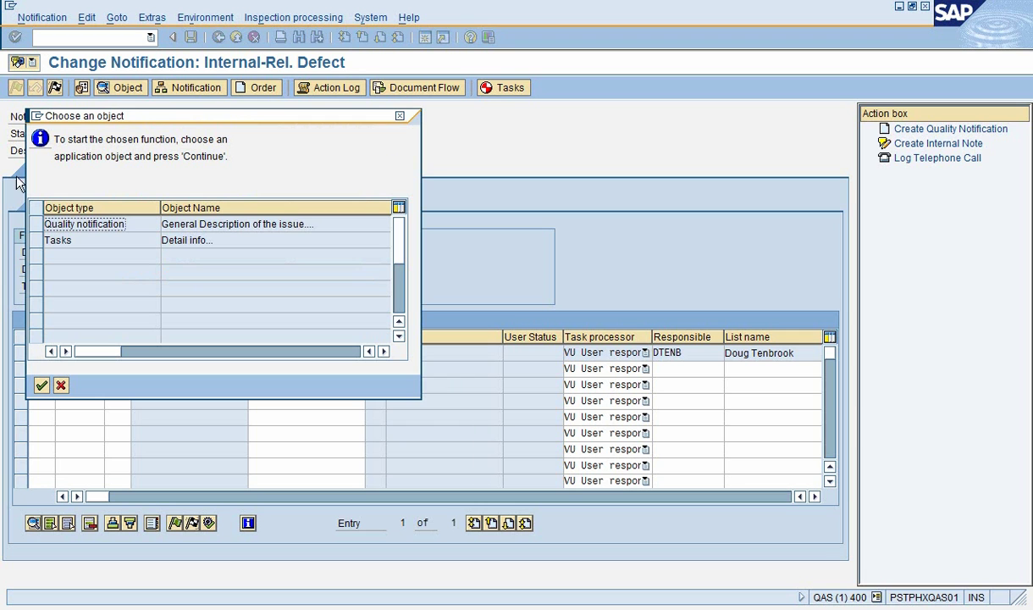
pyautogui.click(35, 226)
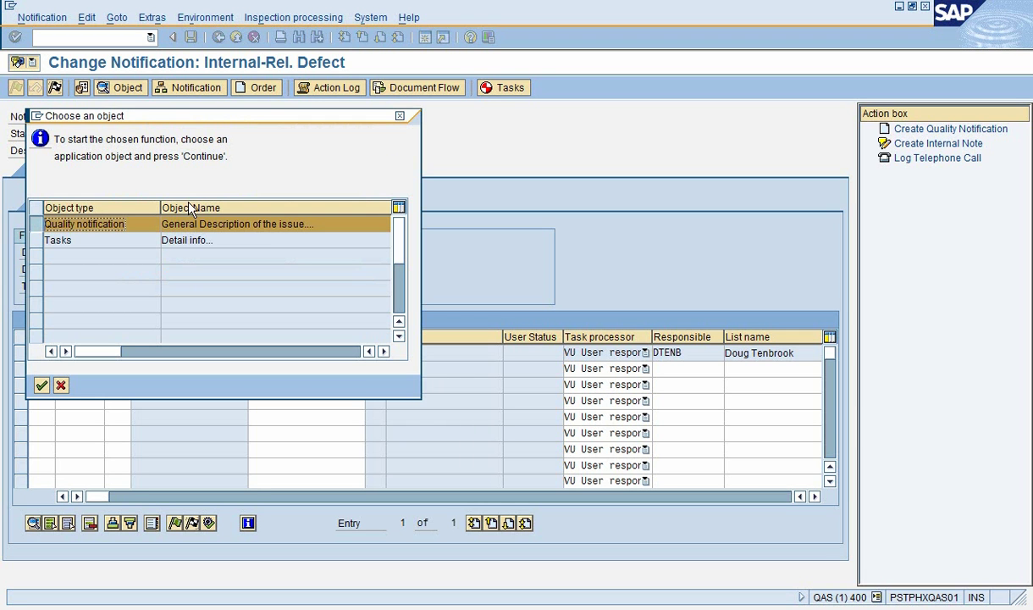
pyautogui.click(41, 386)
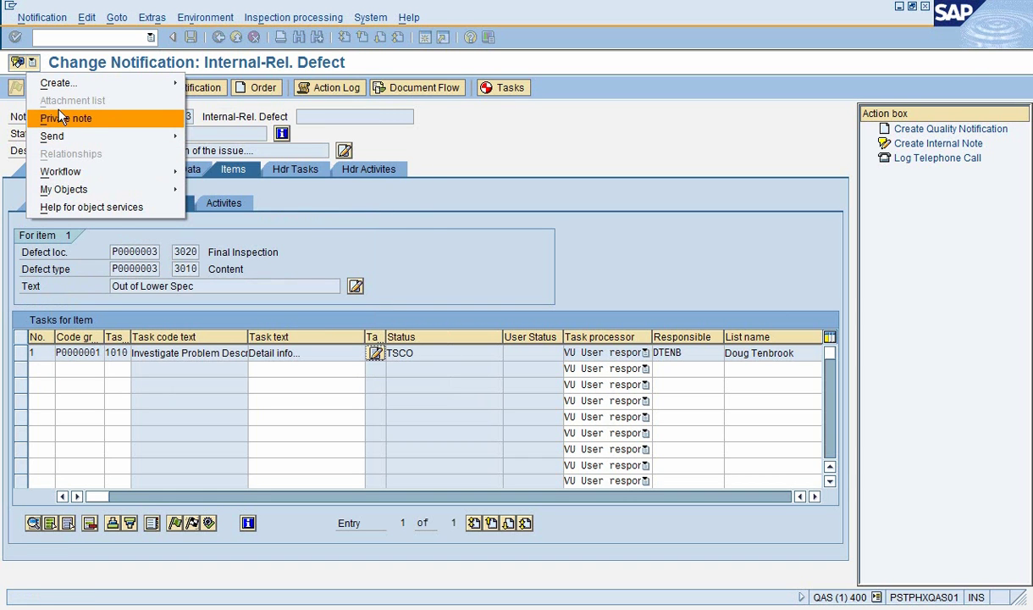
pyautogui.click(31, 65)
pyautogui.click(31, 64)
pyautogui.click(37, 244)
pyautogui.click(40, 386)
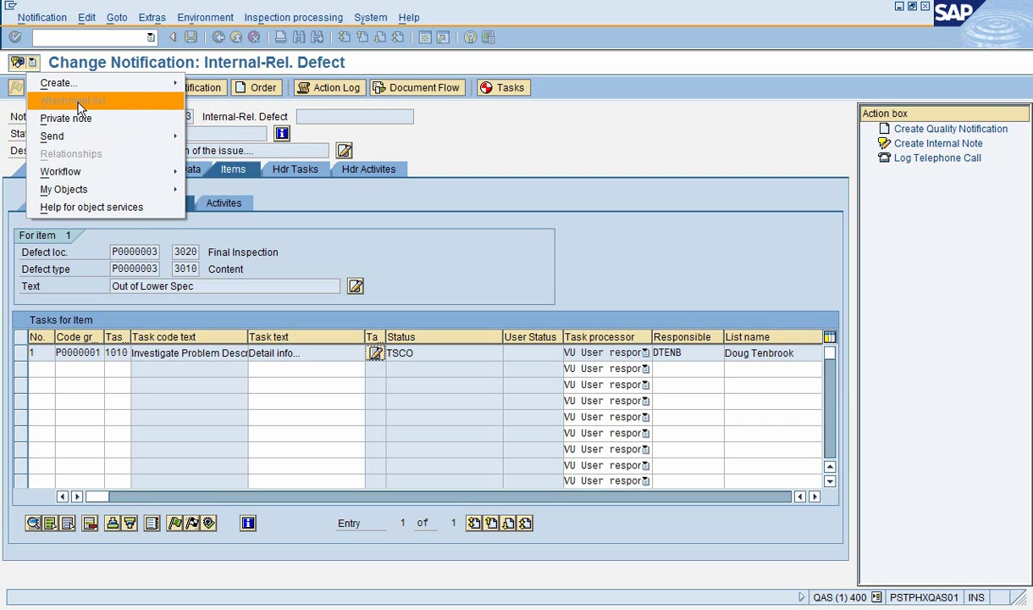
pyautogui.click(269, 138)
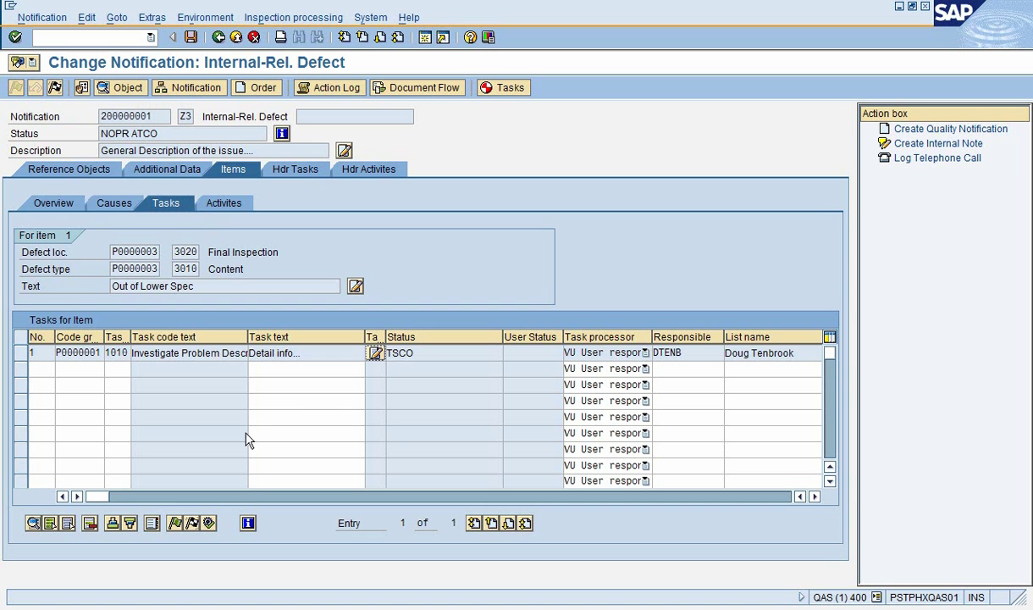
# - Revisit task 1's long text, then select the Final Inspection item in the items Overview
pyautogui.click(375, 352)
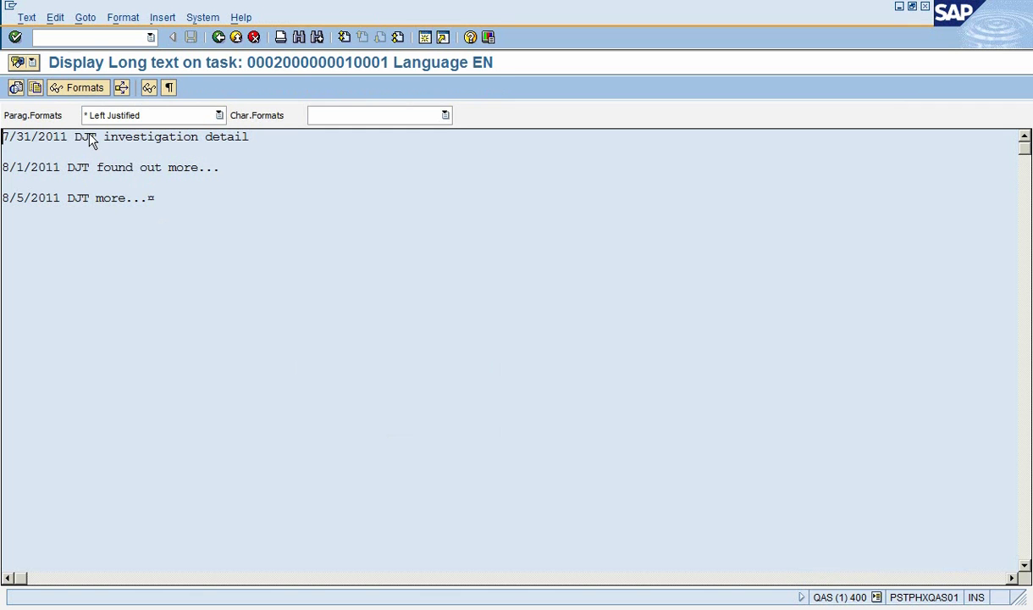
pyautogui.click(218, 38)
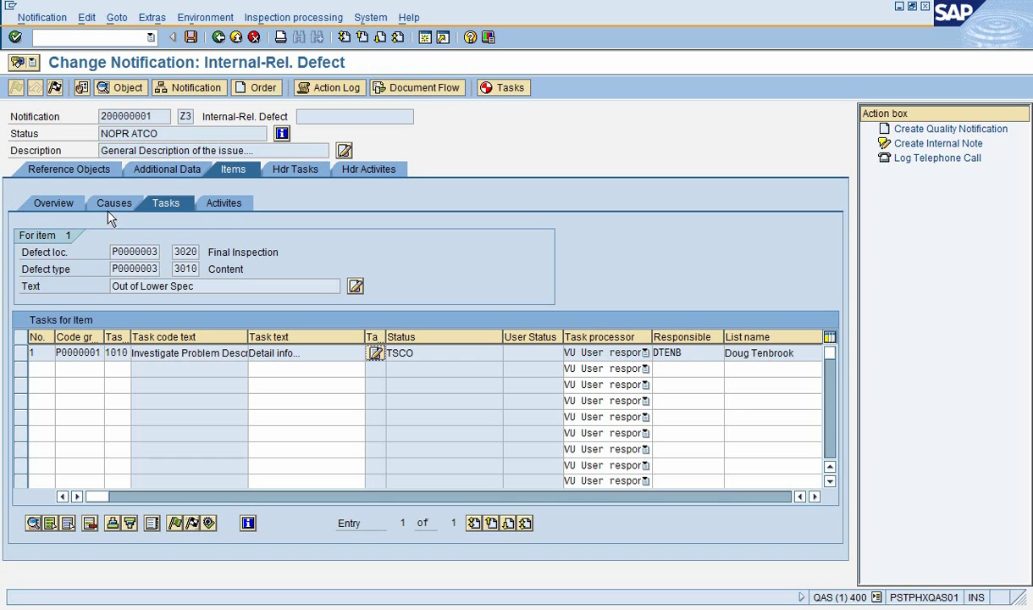
pyautogui.click(40, 200)
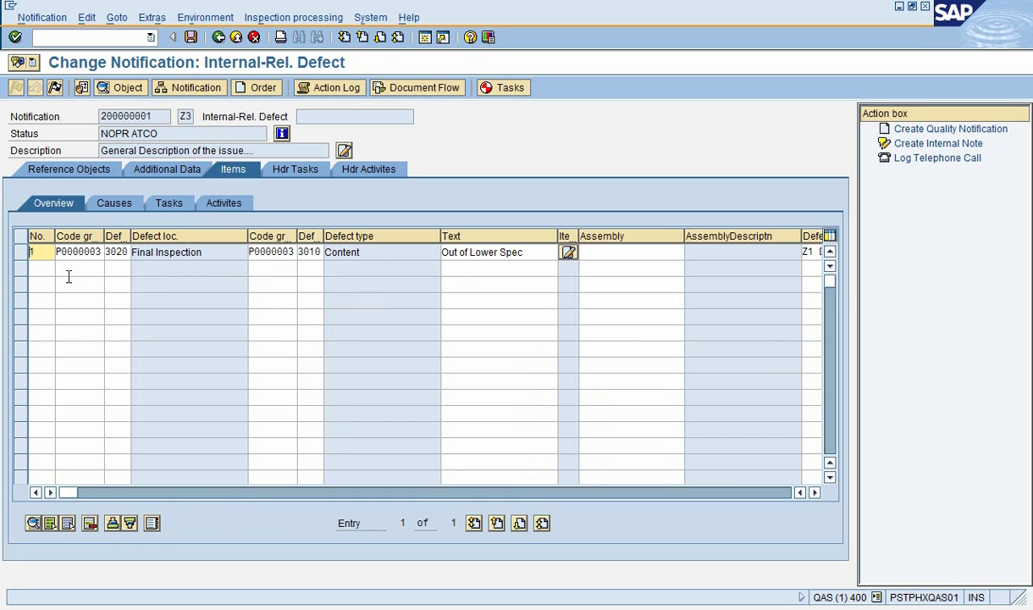
pyautogui.click(19, 260)
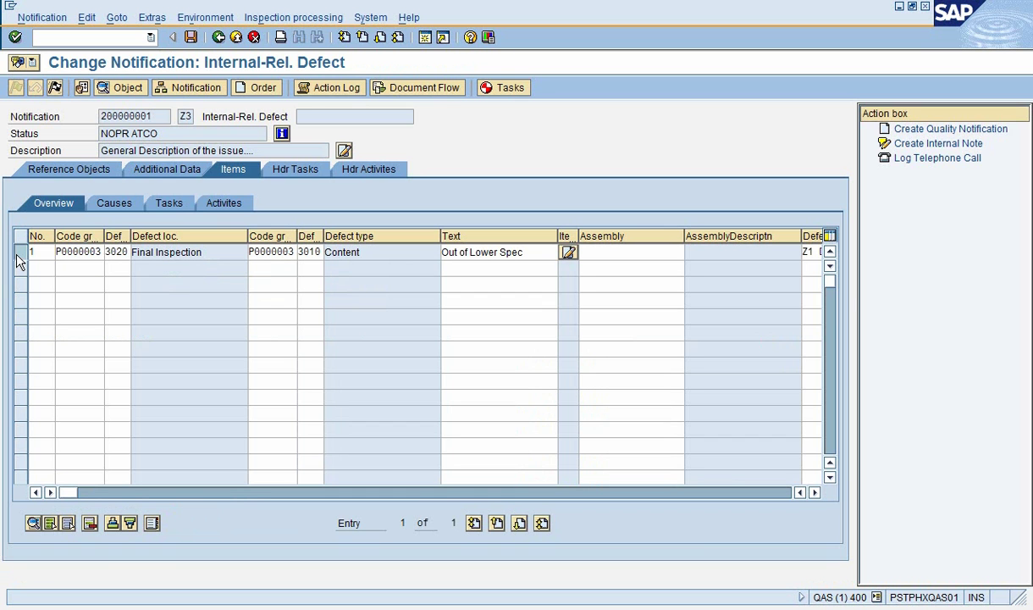
# - Give item 1 cause code 3010 Design Inputs with cause text 'more detail'
pyautogui.click(114, 206)
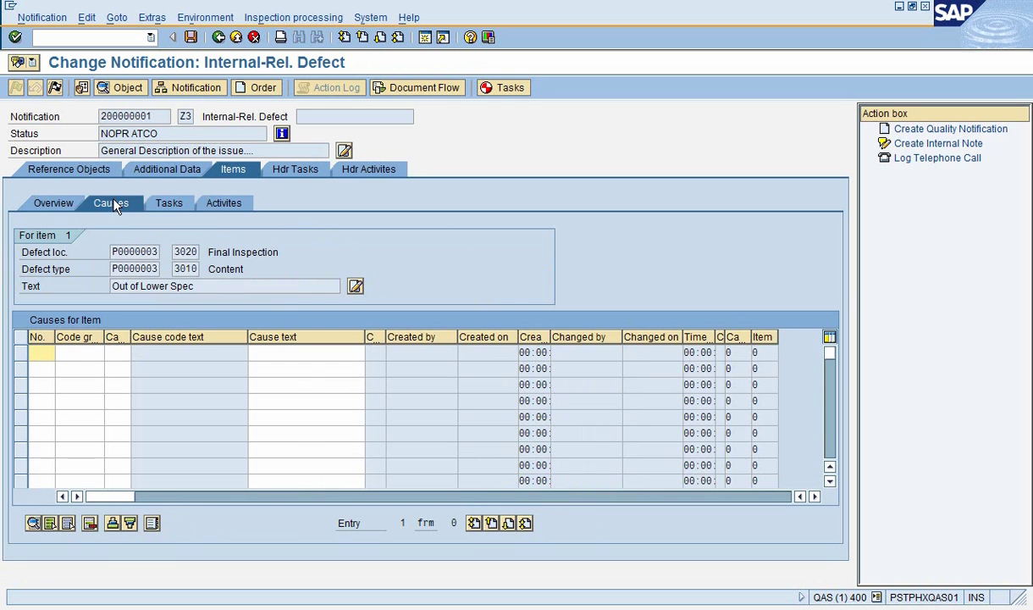
pyautogui.click(92, 352)
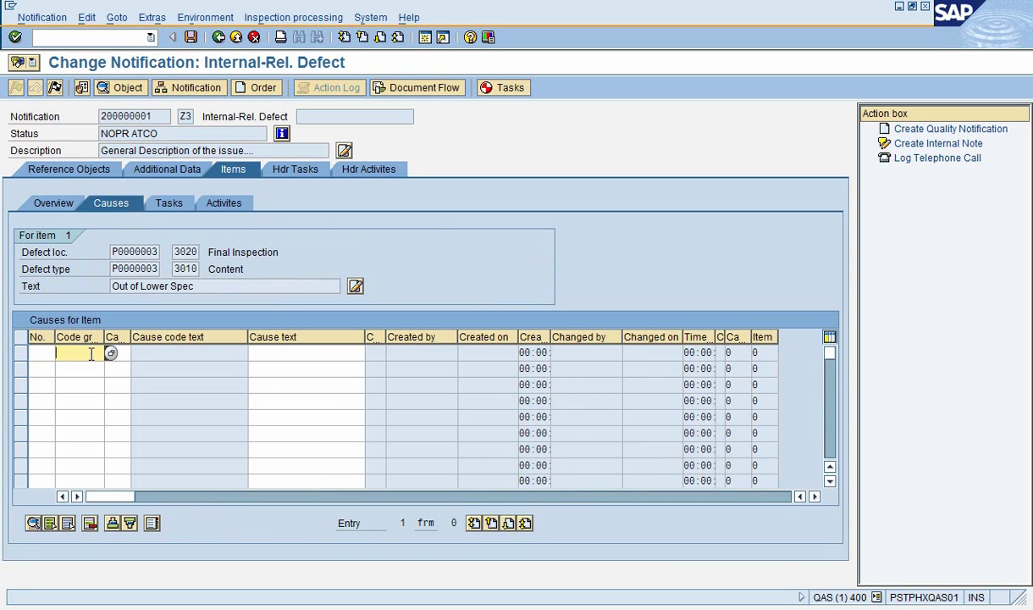
pyautogui.click(110, 354)
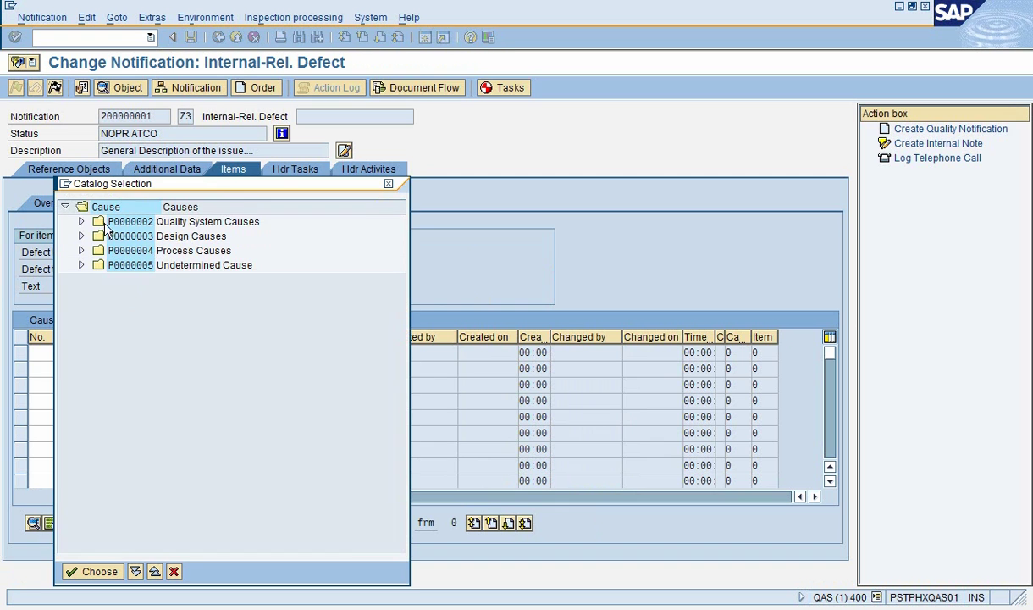
pyautogui.click(81, 237)
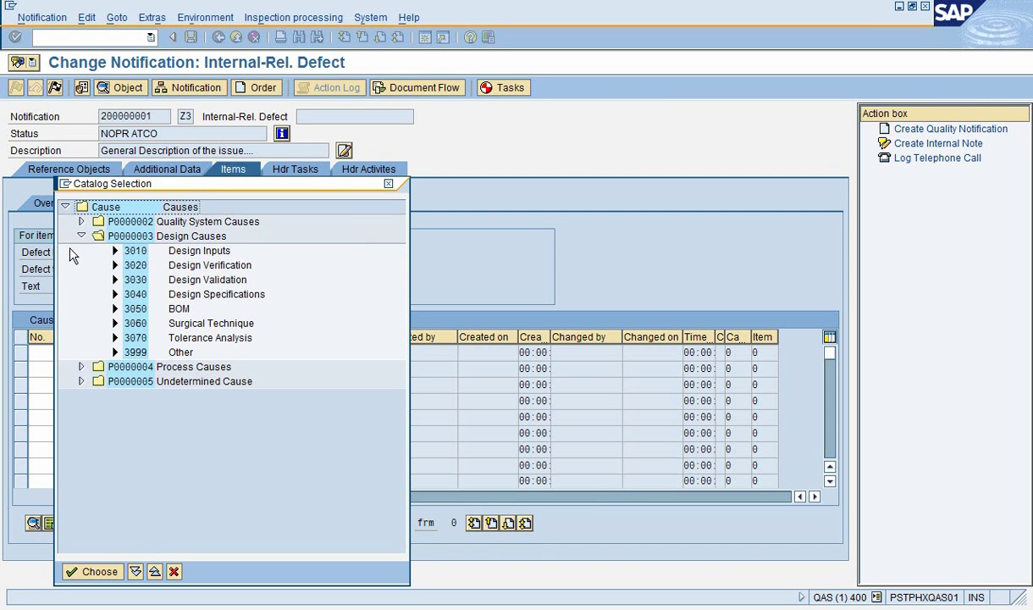
pyautogui.doubleClick(136, 252)
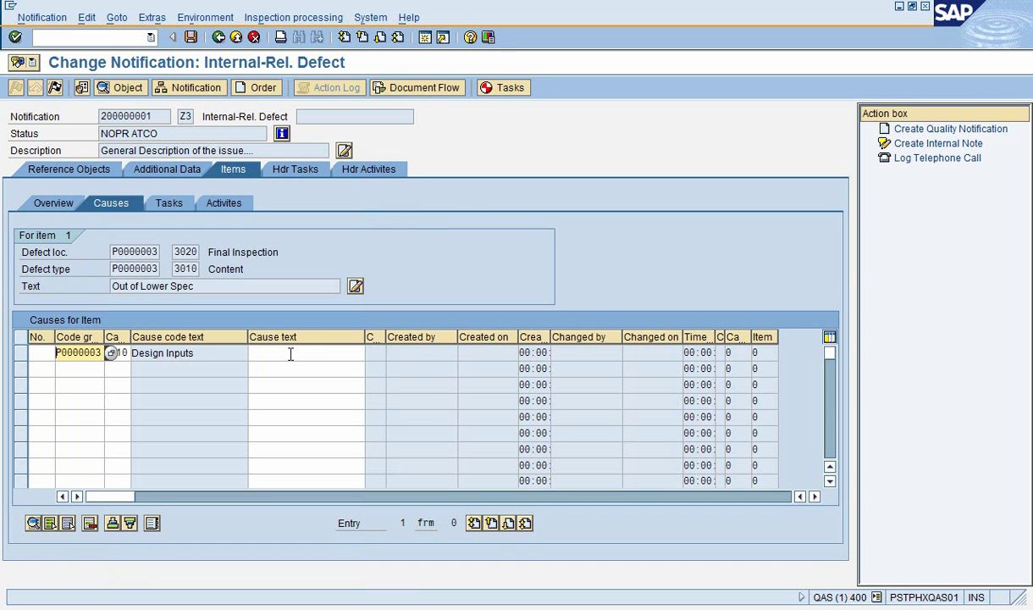
pyautogui.click(289, 353)
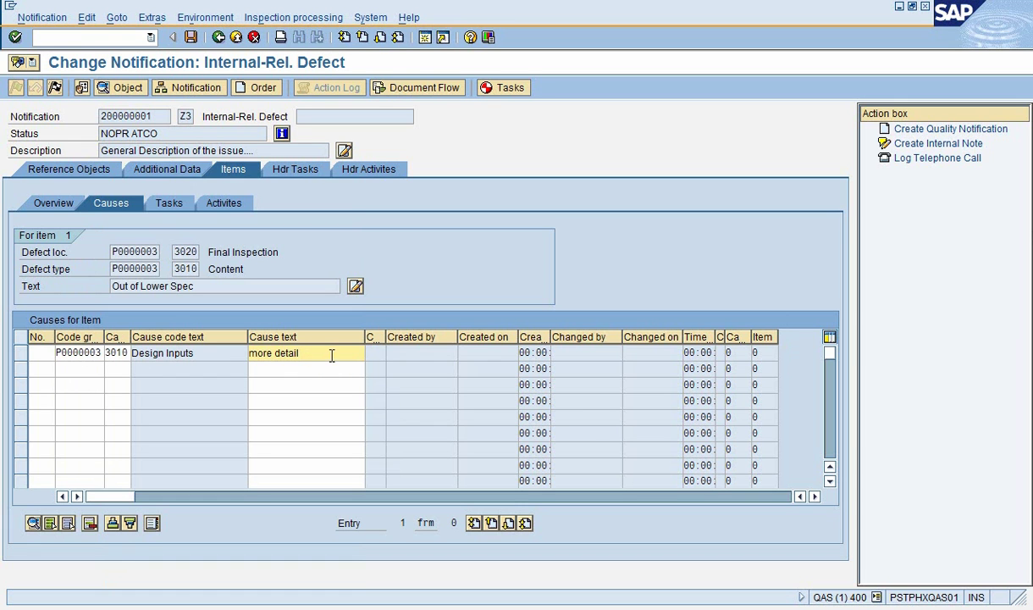
pyautogui.moveTo(365, 336); pyautogui.dragTo(399, 336)
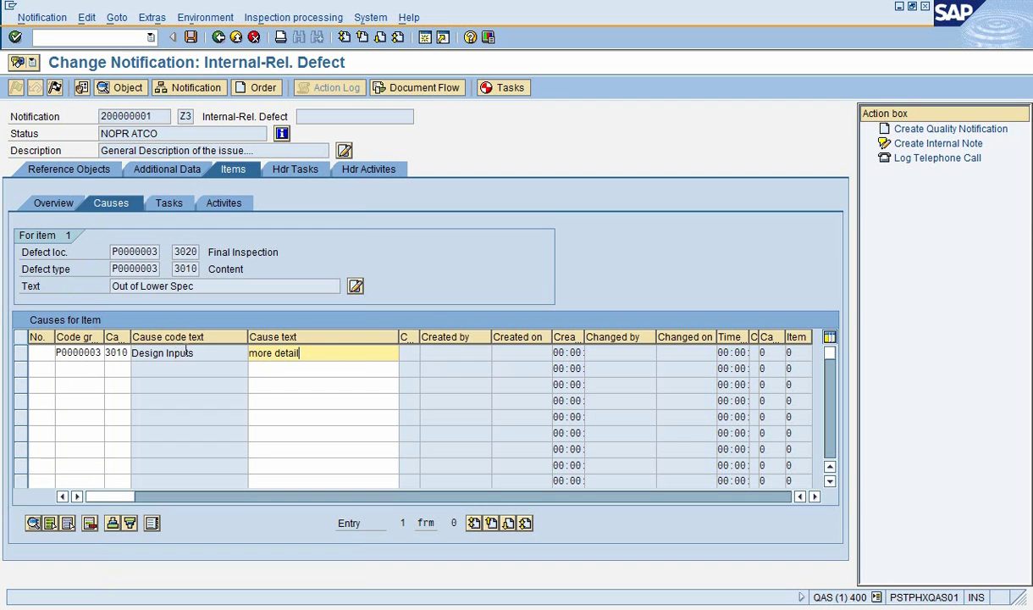
pyautogui.press('Return')
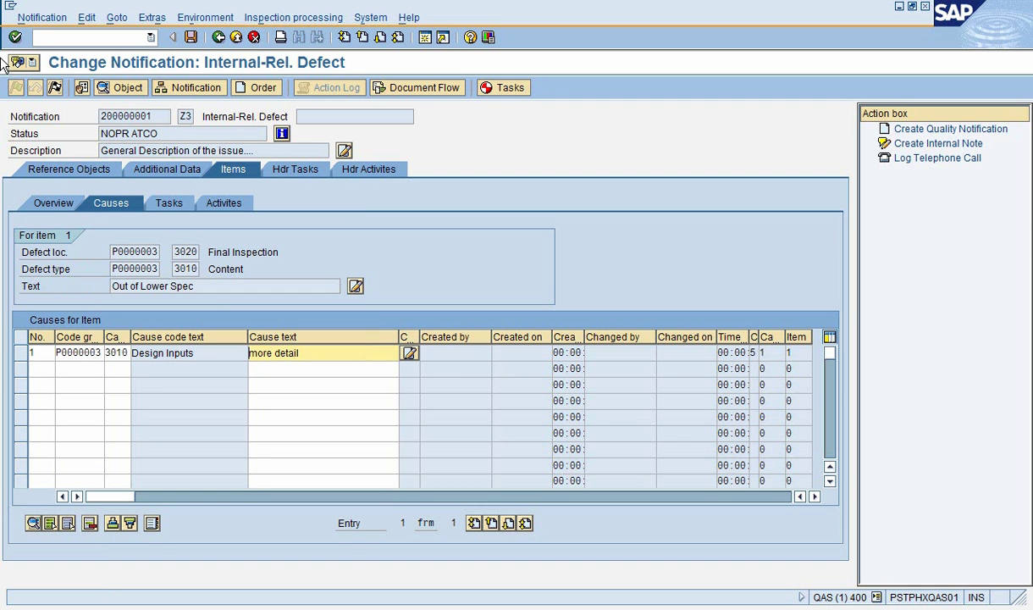
pyautogui.click(79, 169)
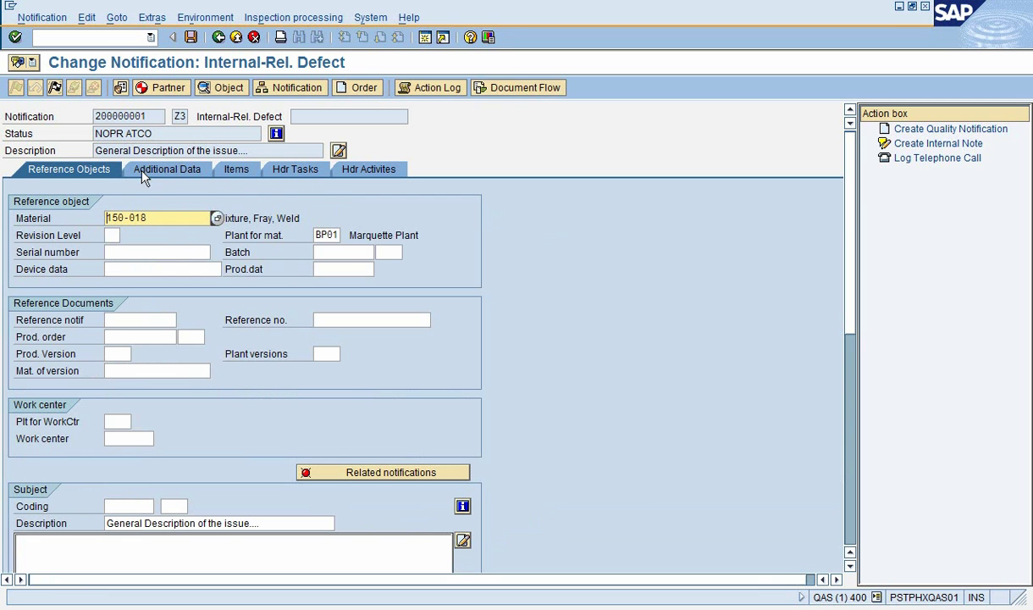
# - Complete notification 200000001 with Internal Origin so it shows NOCO NOTI ATCO
pyautogui.click(54, 87)
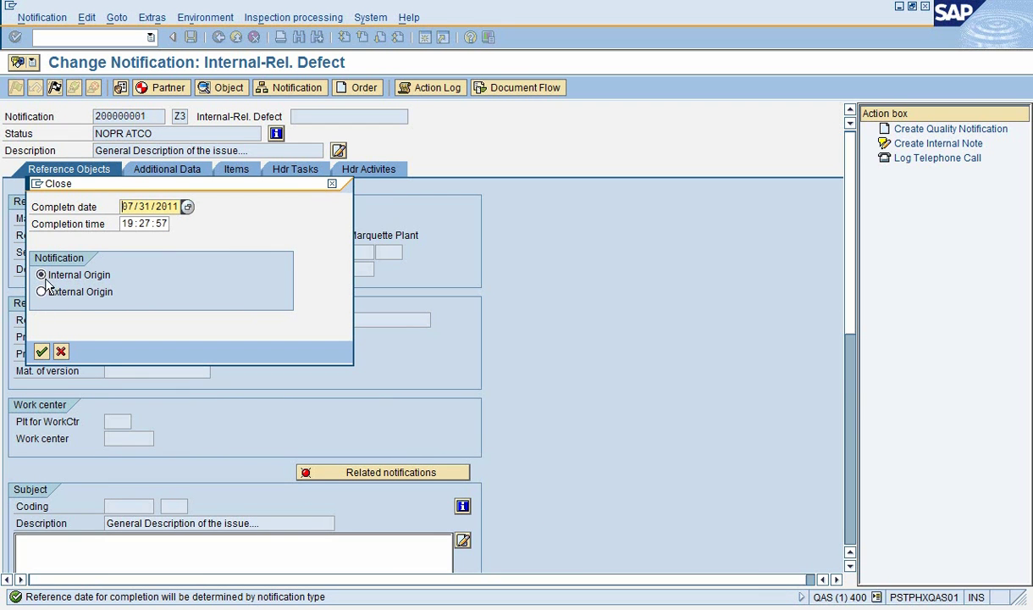
pyautogui.click(42, 351)
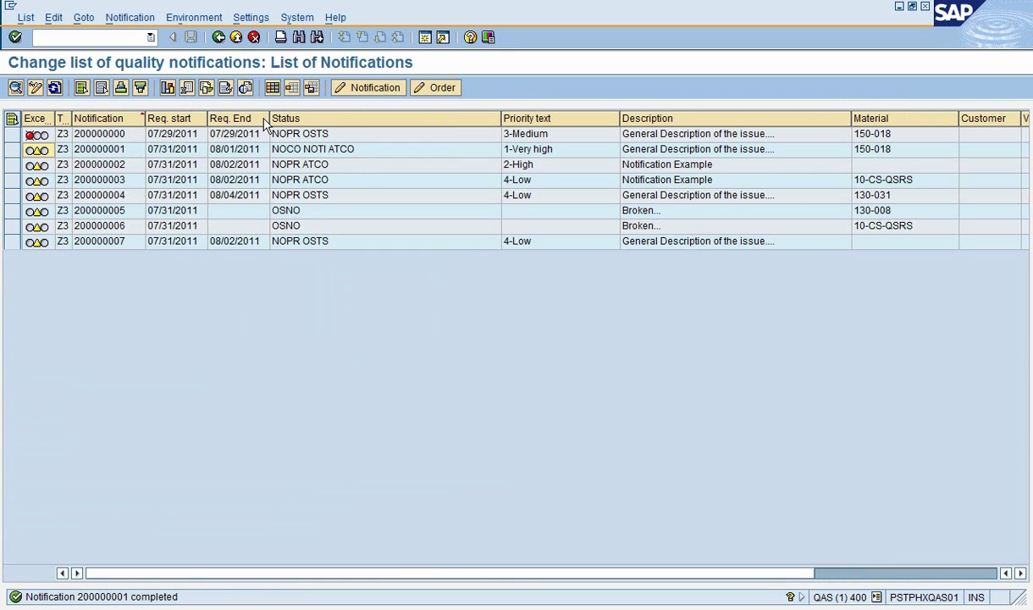
pyautogui.click(55, 88)
# - Open notification 200000002 for change and show the causes of its item 1, Scratches
pyautogui.click(13, 169)
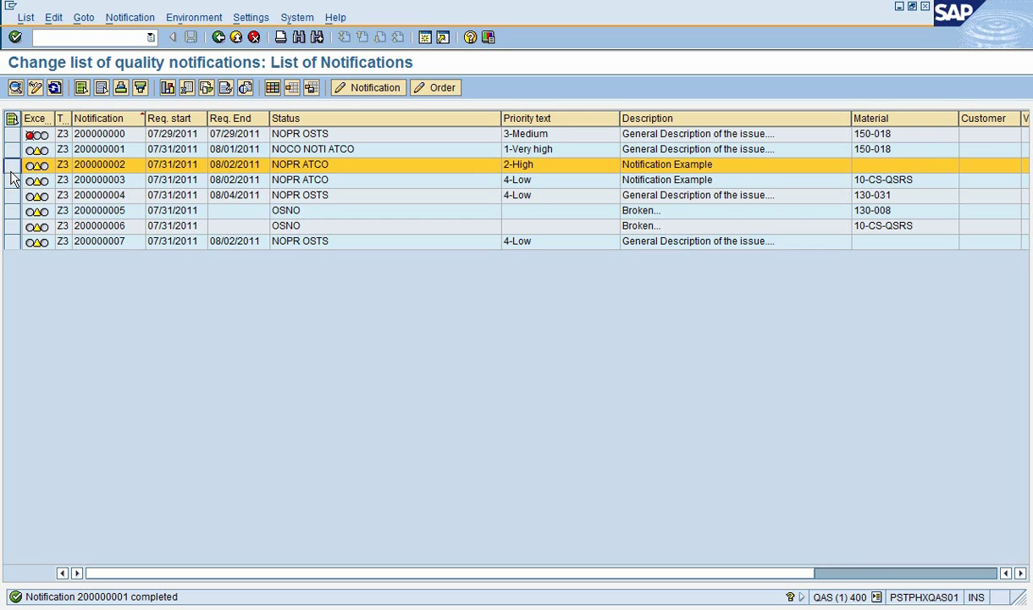
pyautogui.click(351, 89)
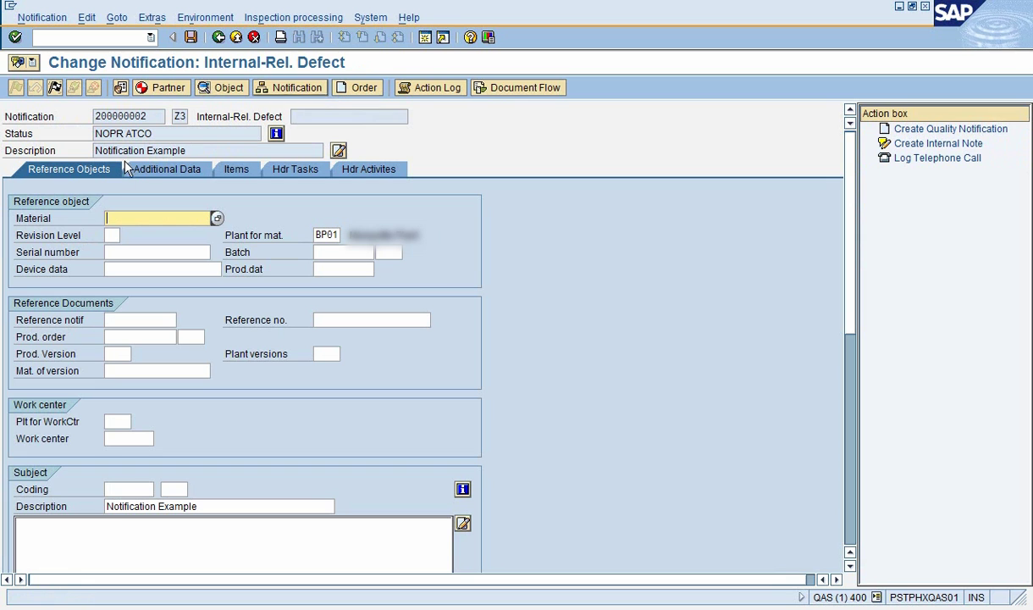
pyautogui.click(127, 336)
pyautogui.click(133, 217)
pyautogui.click(175, 170)
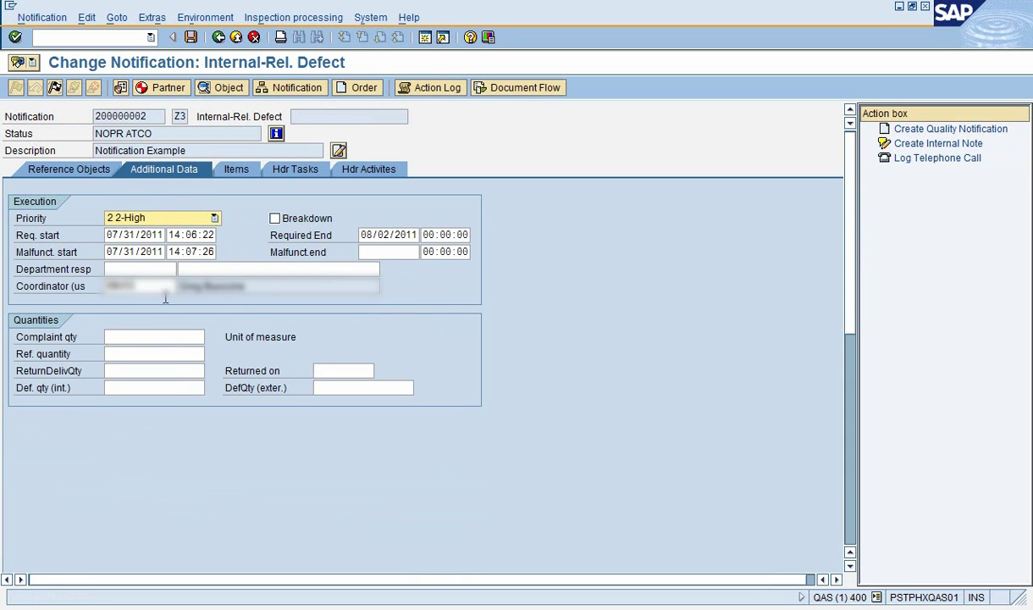
pyautogui.click(148, 286)
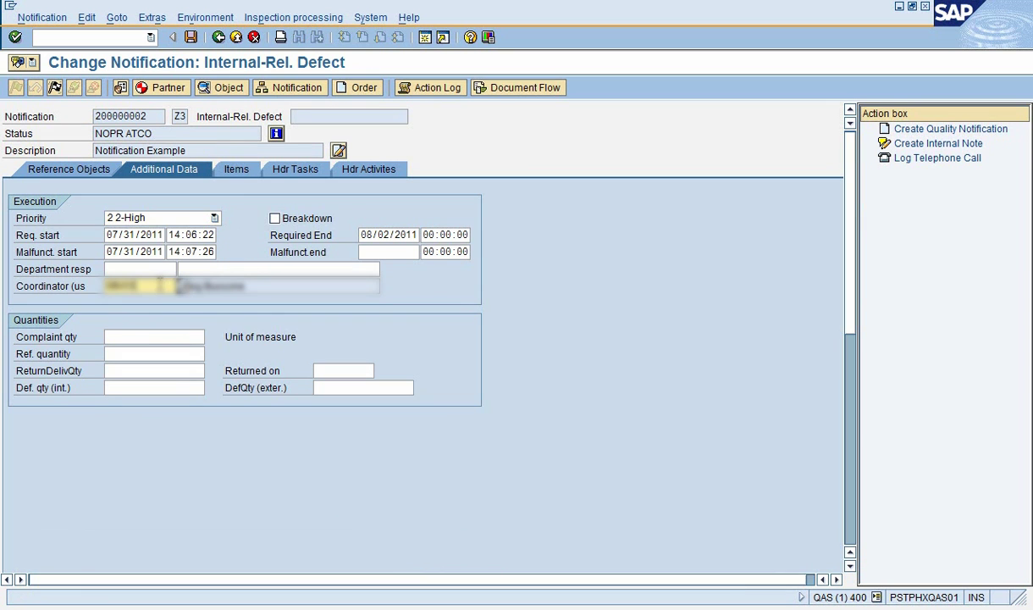
pyautogui.click(236, 171)
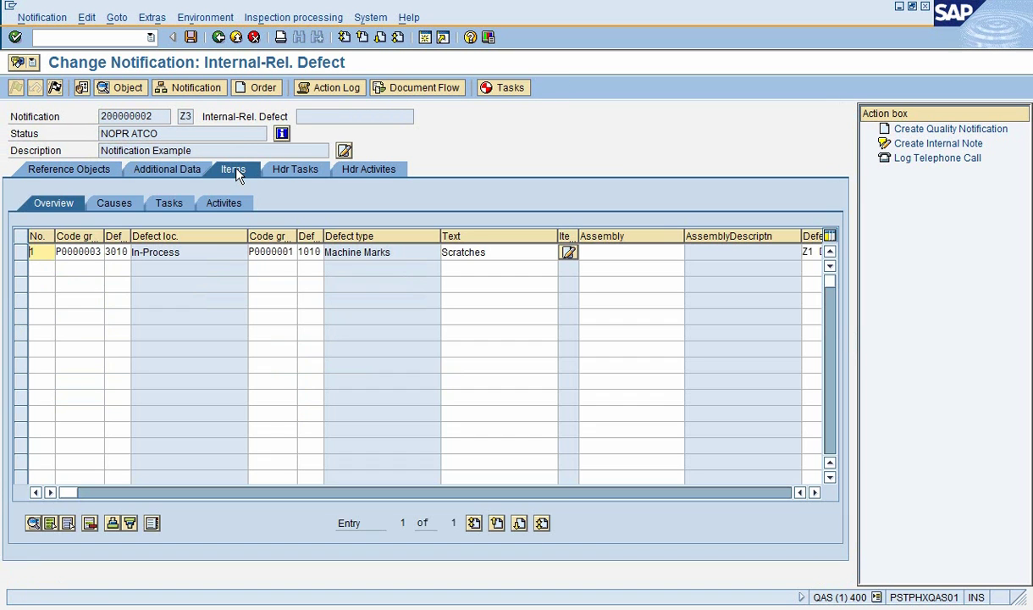
pyautogui.click(24, 252)
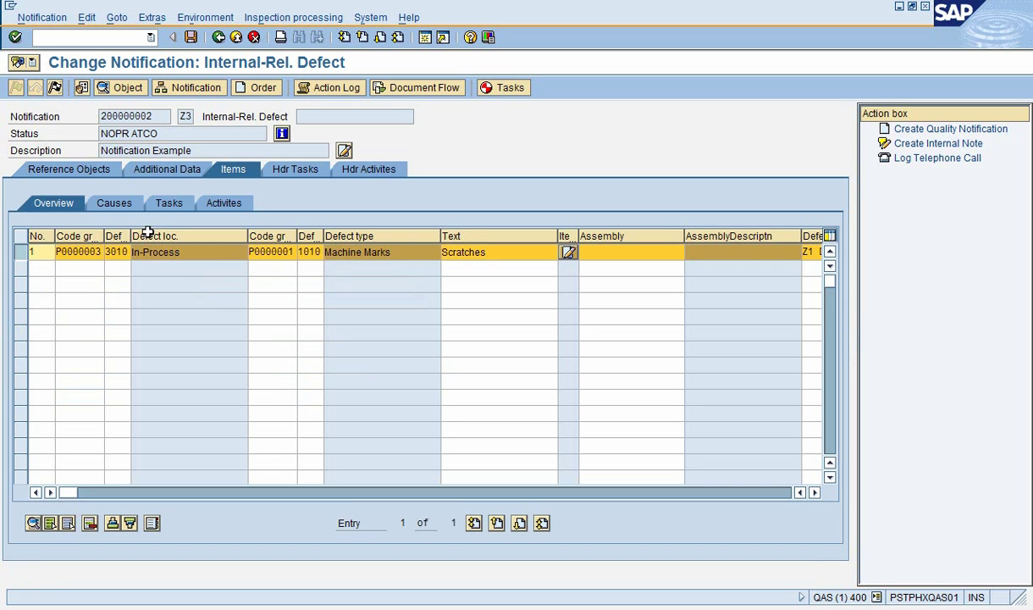
pyautogui.click(87, 252)
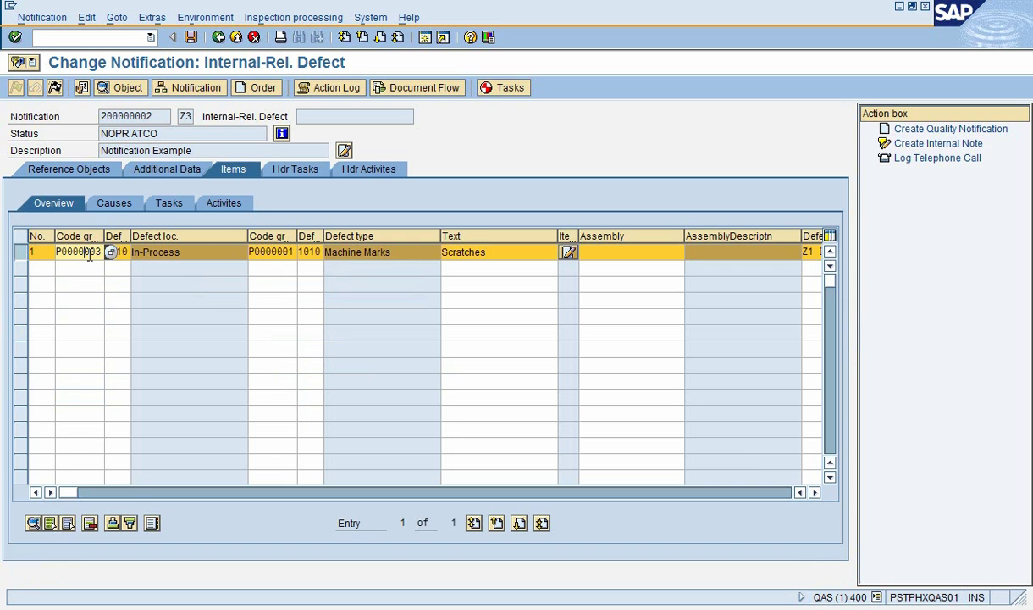
pyautogui.click(111, 205)
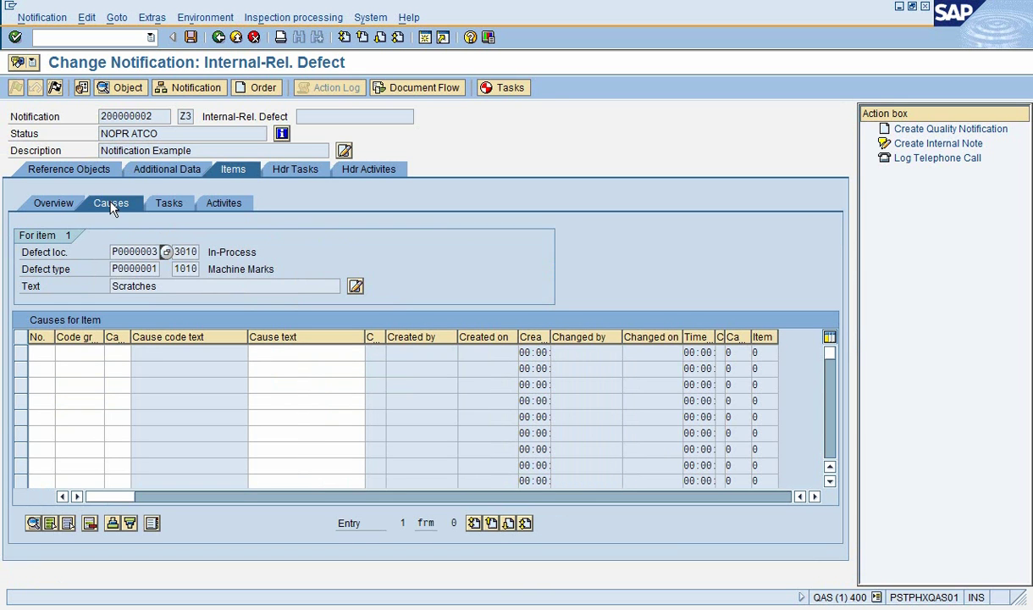
# - On item 1, add activity code 1040 Conducted Training with the text 'detail about the training'
pyautogui.click(80, 353)
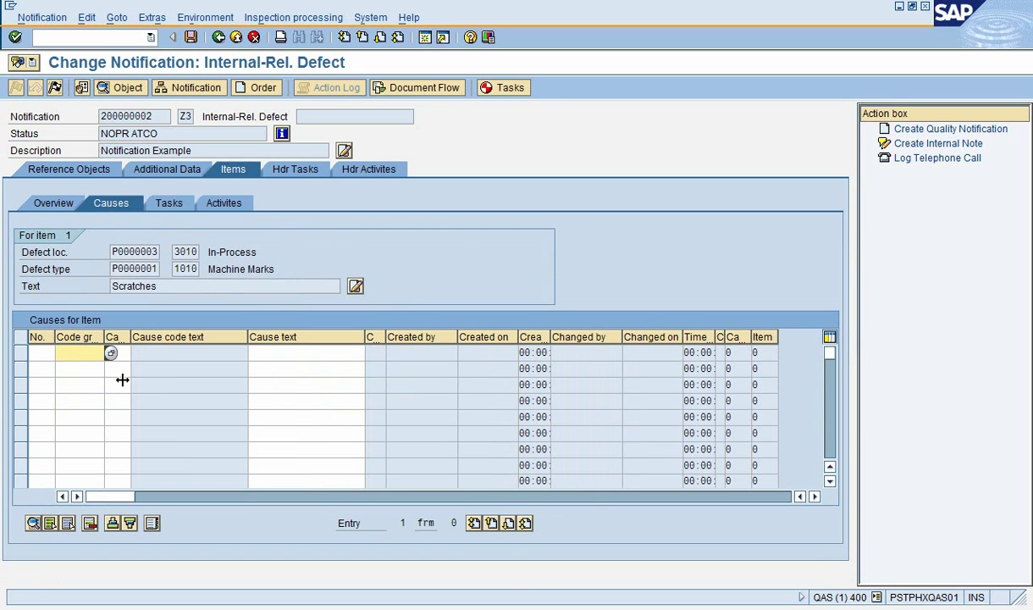
pyautogui.click(163, 205)
pyautogui.click(237, 208)
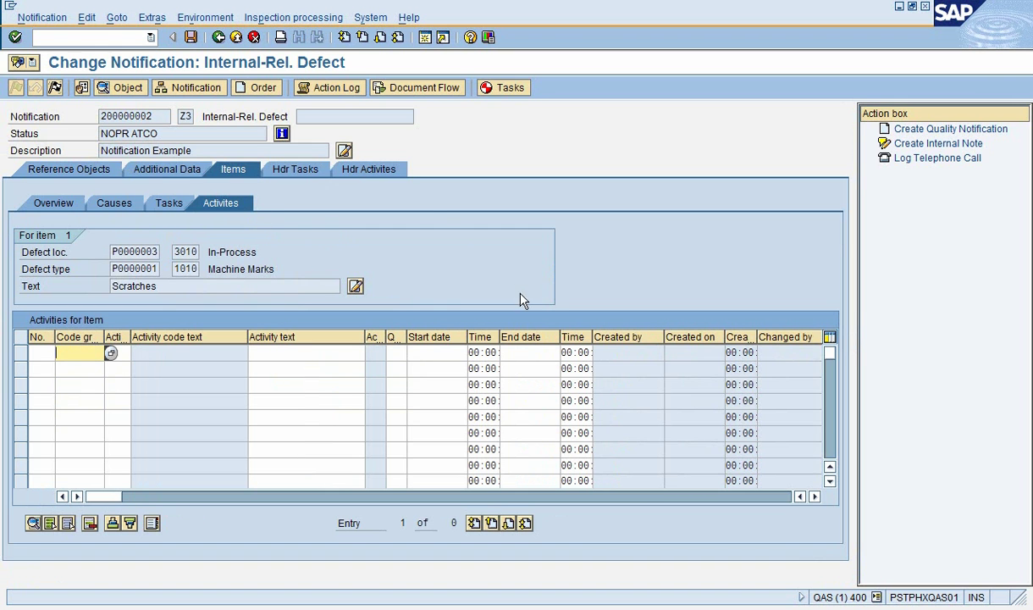
pyautogui.click(110, 355)
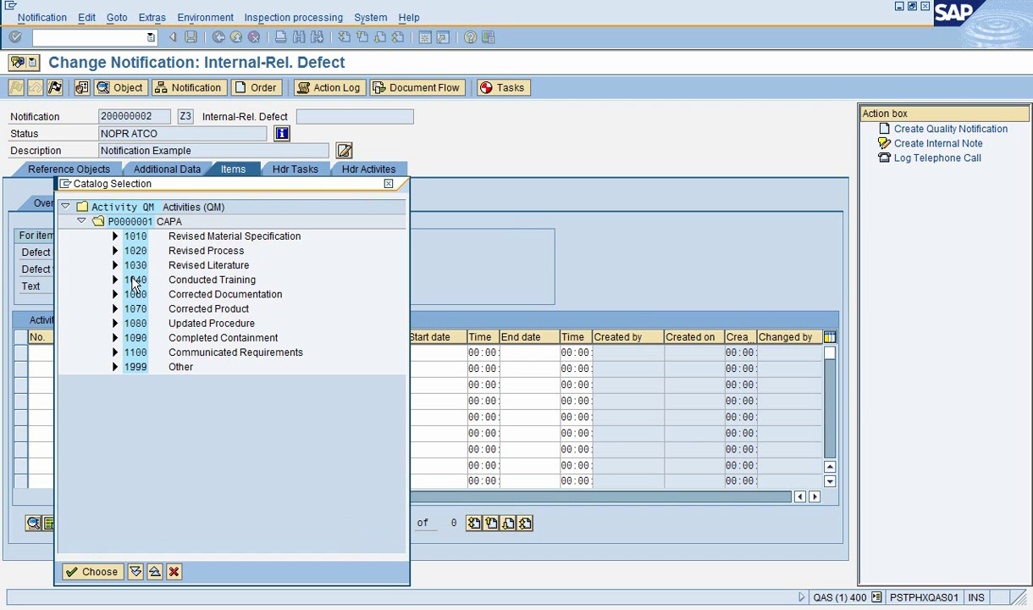
pyautogui.doubleClick(132, 281)
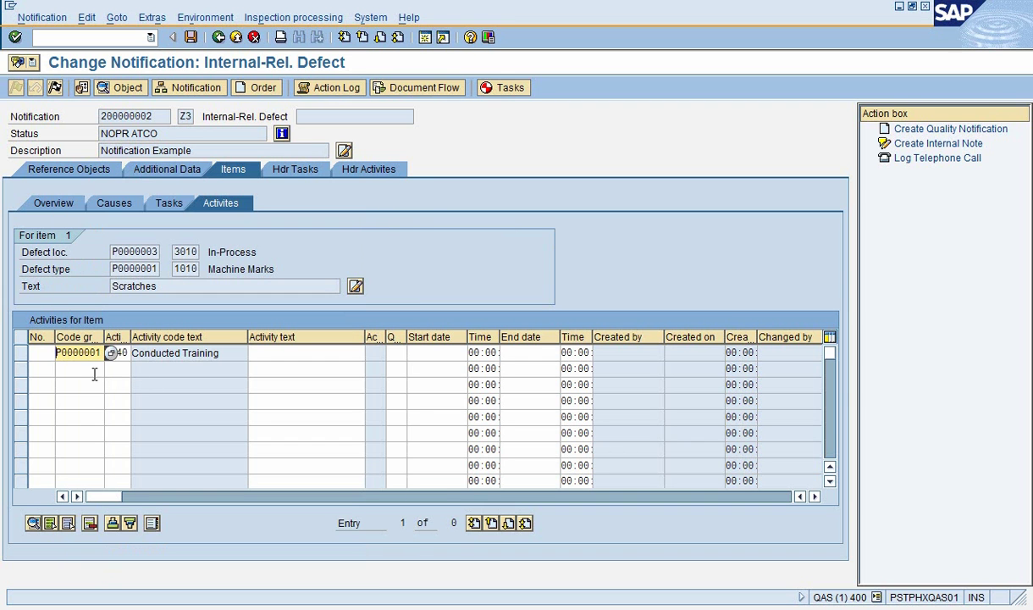
pyautogui.click(265, 352)
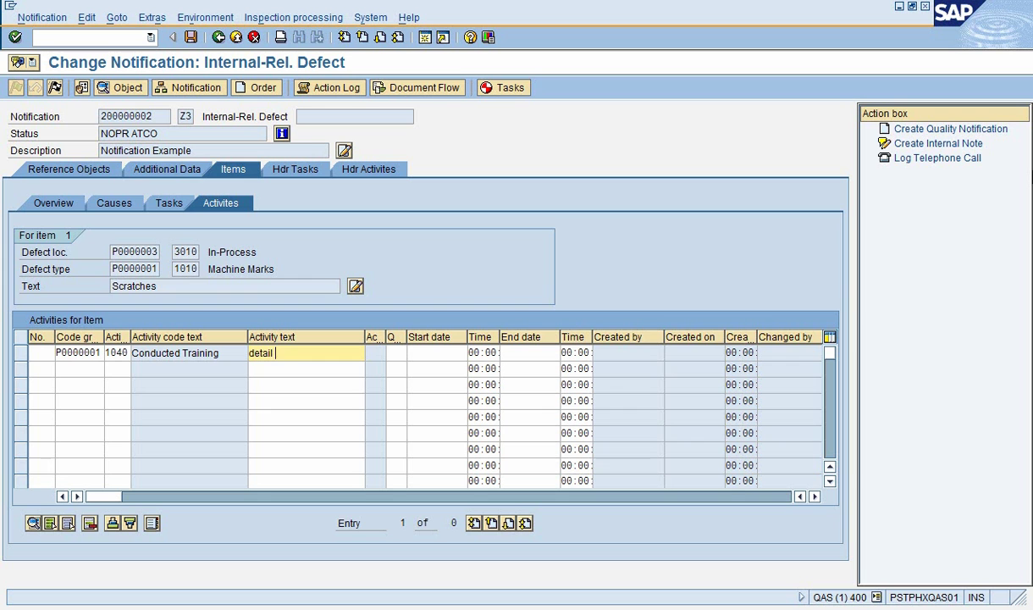
pyautogui.write('about the training')
# - Save notification 200000002 and go back to the QM10 notification list
pyautogui.click(83, 353)
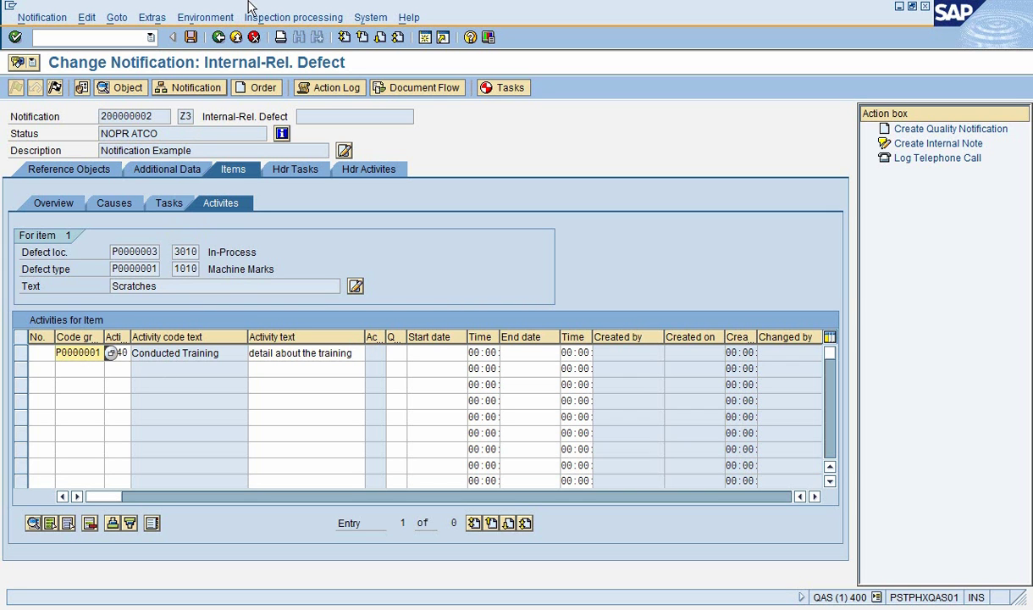
pyautogui.click(219, 39)
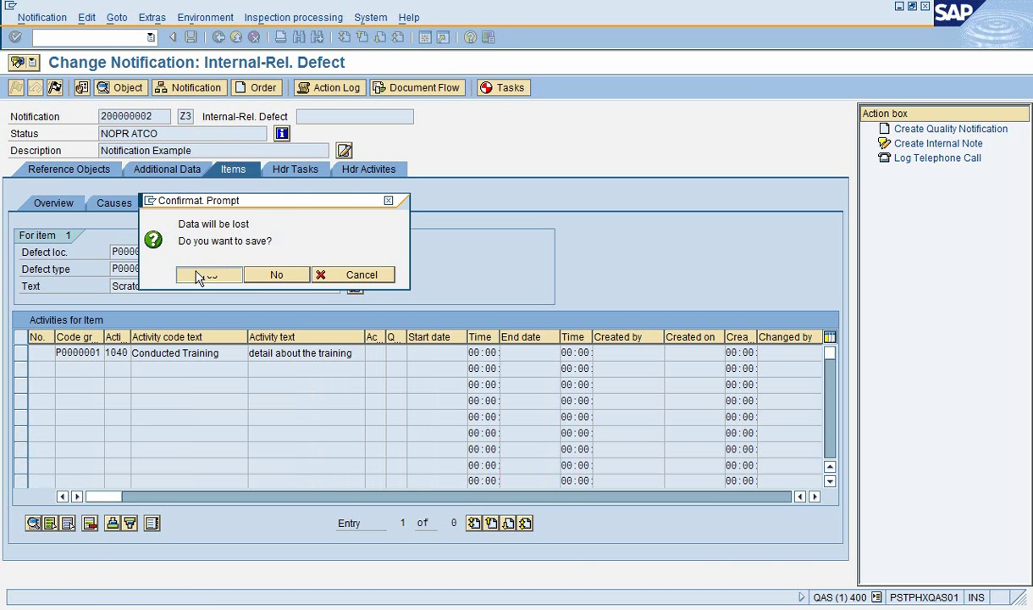
pyautogui.click(207, 274)
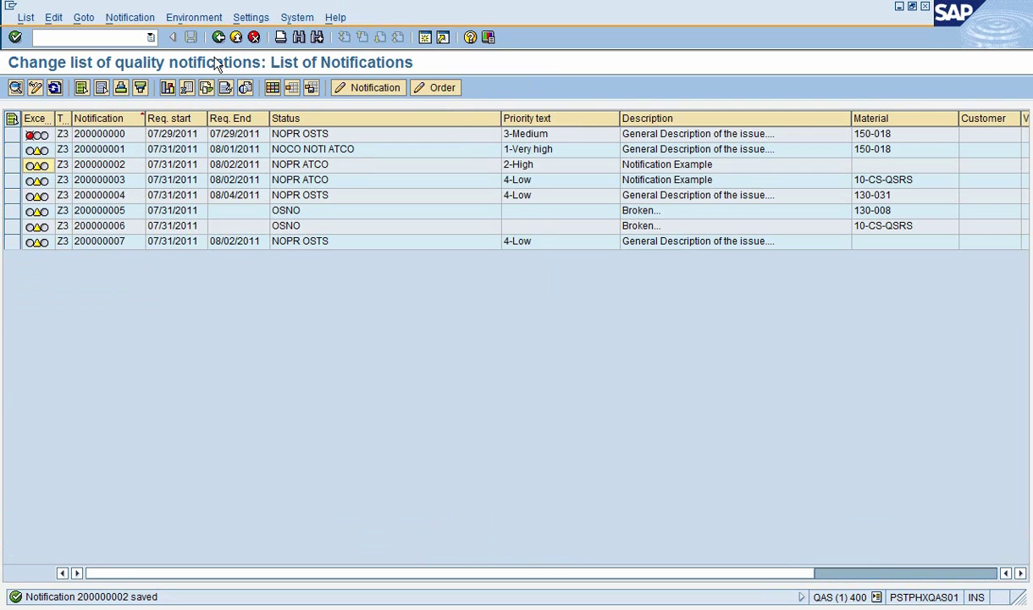